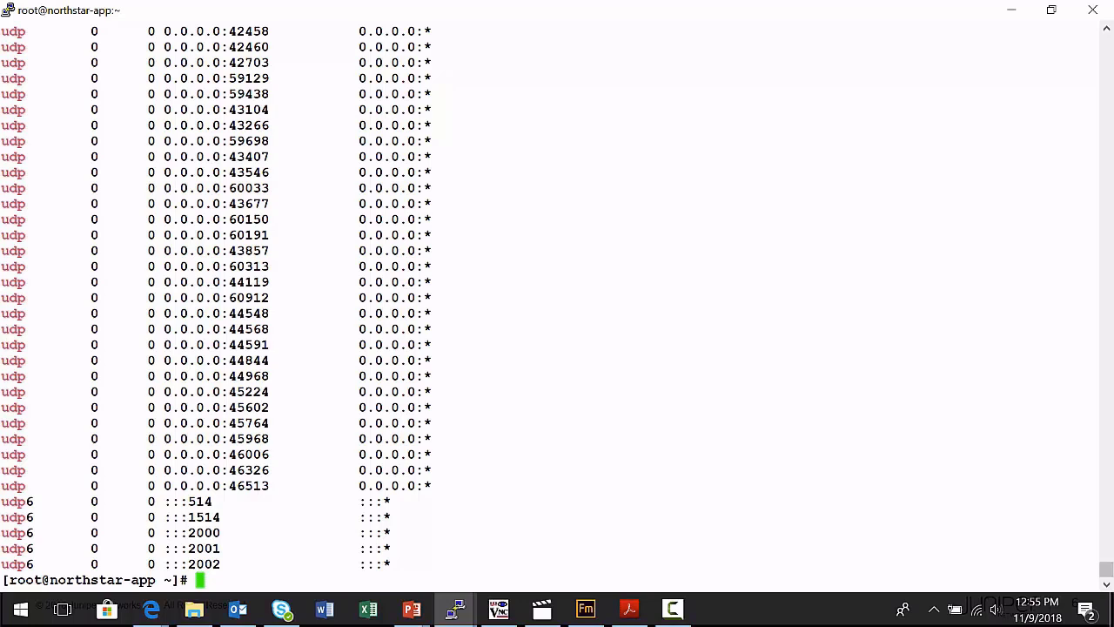
Capture network traffic on port 2000 with tcpdump and stop the capture after some packets arrive.
{"action": "type", "text": "tcpdump port 2002"}
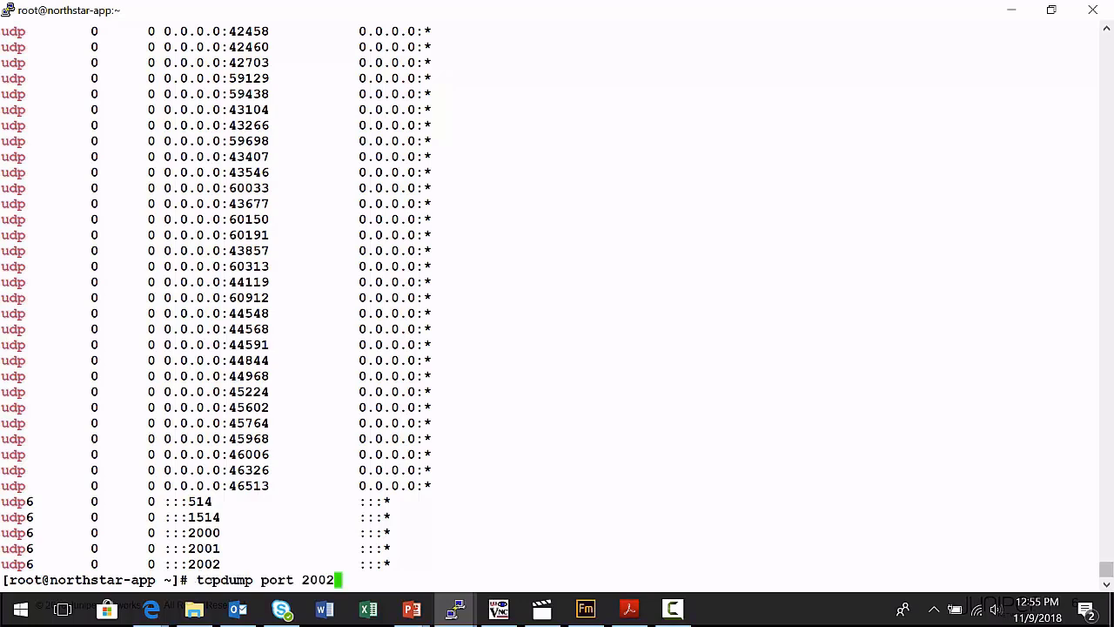
{"action": "key", "text": "BackSpace"}
{"action": "type", "text": "0"}
{"action": "key", "text": "Return"}
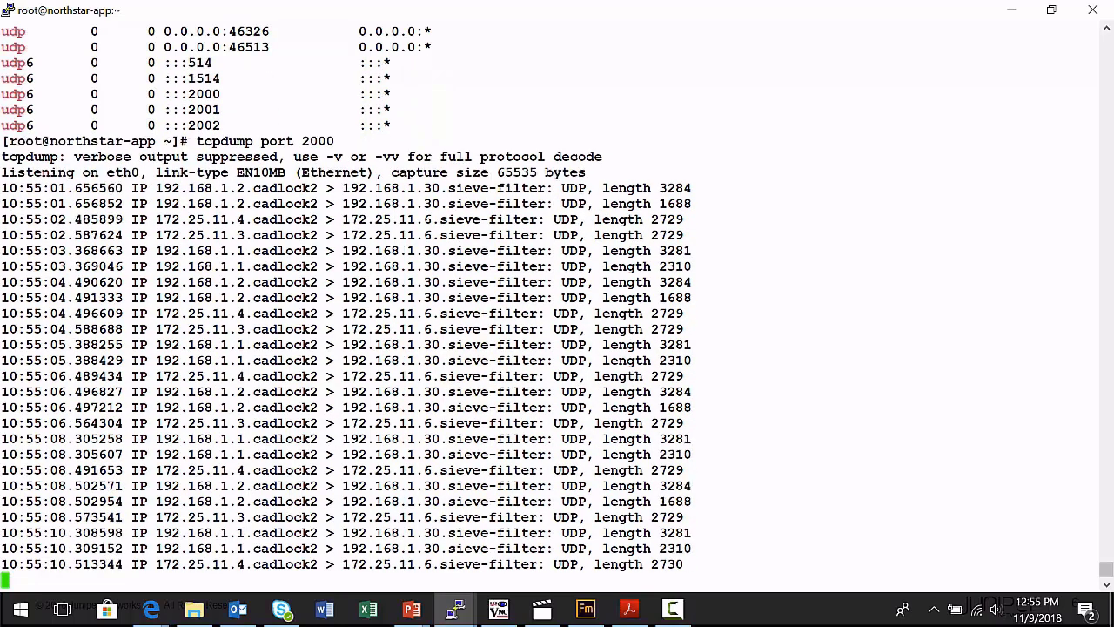
{"action": "key", "text": "ctrl+c"}
Capture network traffic on port 2001 with tcpdump and stop the capture after some packets arrive.
{"action": "key", "text": "Up"}
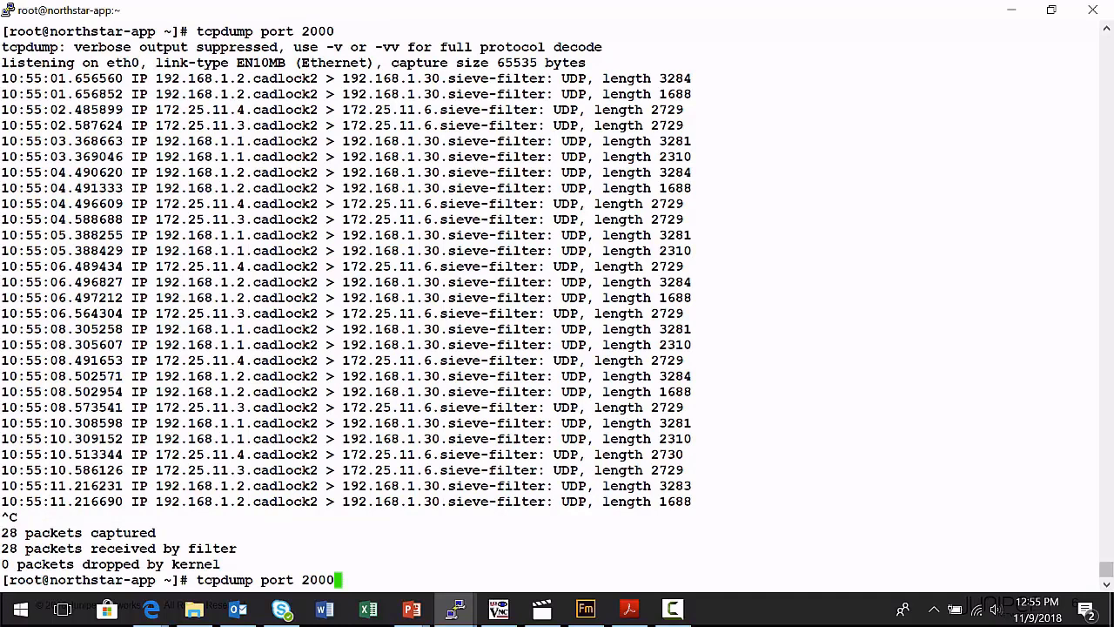
{"action": "key", "text": "Up"}
{"action": "key", "text": "Down"}
{"action": "key", "text": "BackSpace"}
{"action": "type", "text": "2"}
{"action": "key", "text": "BackSpace"}
{"action": "type", "text": "1"}
{"action": "key", "text": "Return"}
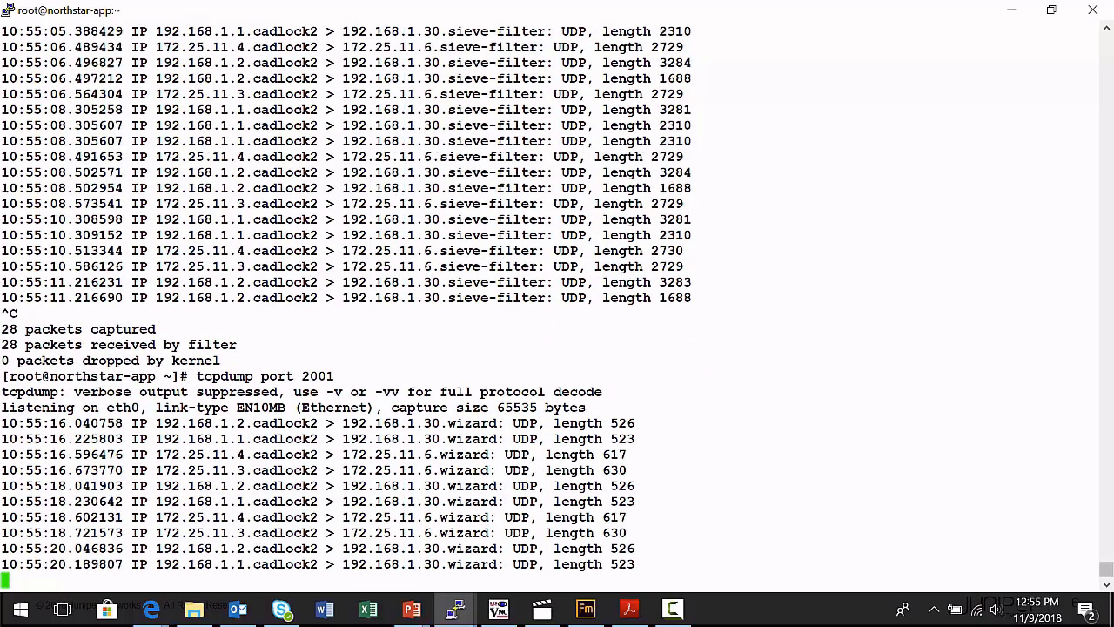
{"action": "key", "text": "ctrl+c"}
Run tcpdump on port 2002 to check for incoming packets, and end the capture.
{"action": "key", "text": "Up"}
{"action": "key", "text": "BackSpace"}
{"action": "key", "text": "Up"}
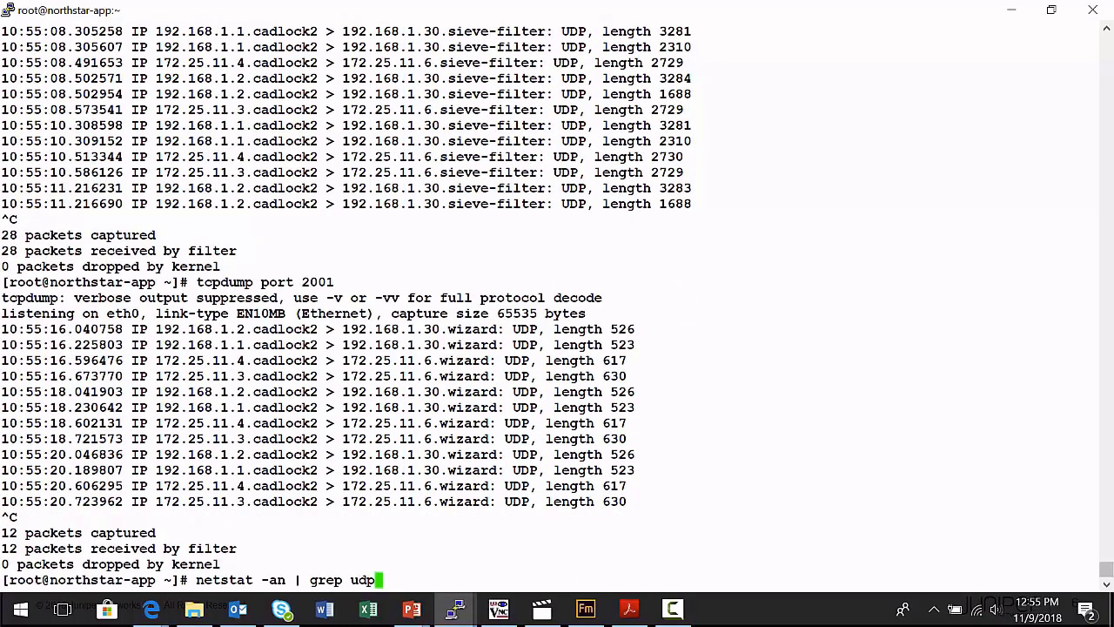
{"action": "key", "text": "Down"}
{"action": "type", "text": "2"}
{"action": "key", "text": "Return"}
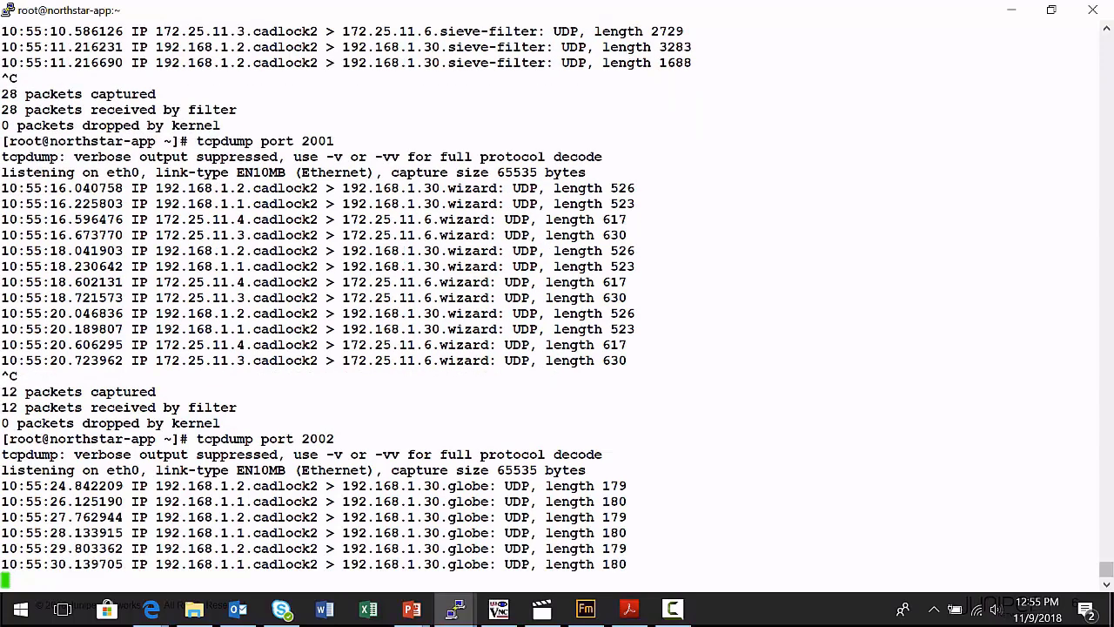
{"action": "key", "text": "ctrl+c"}
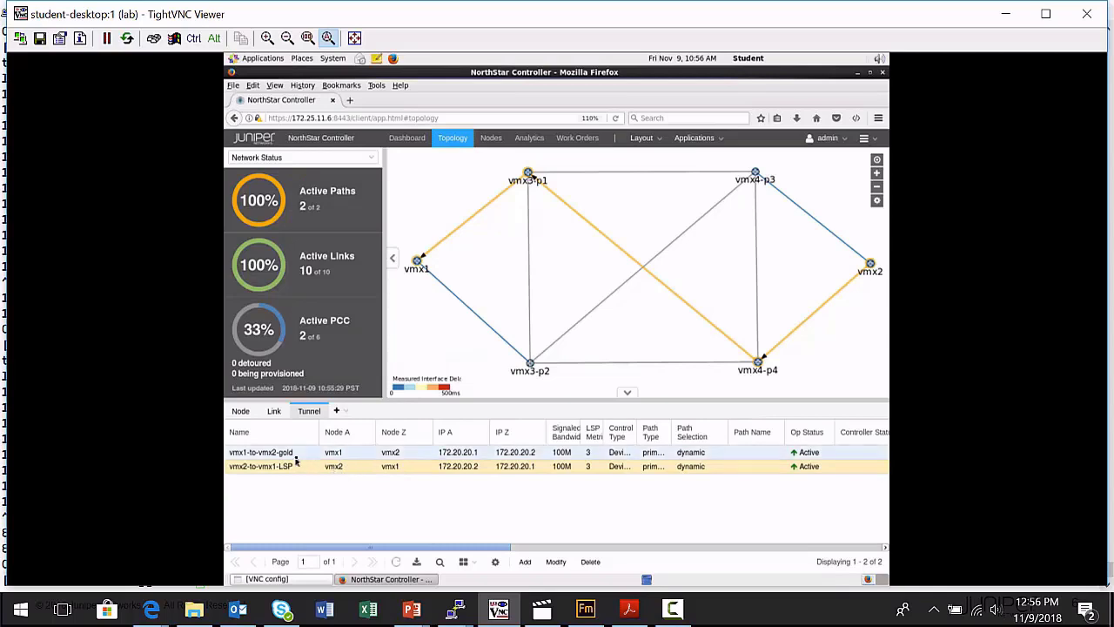
Display the LSP traffic chart for the vmx1-to-vmx2-gold tunnel in the NorthStar Controller topology view.
{"action": "left_click", "coordinate": [296, 457]}
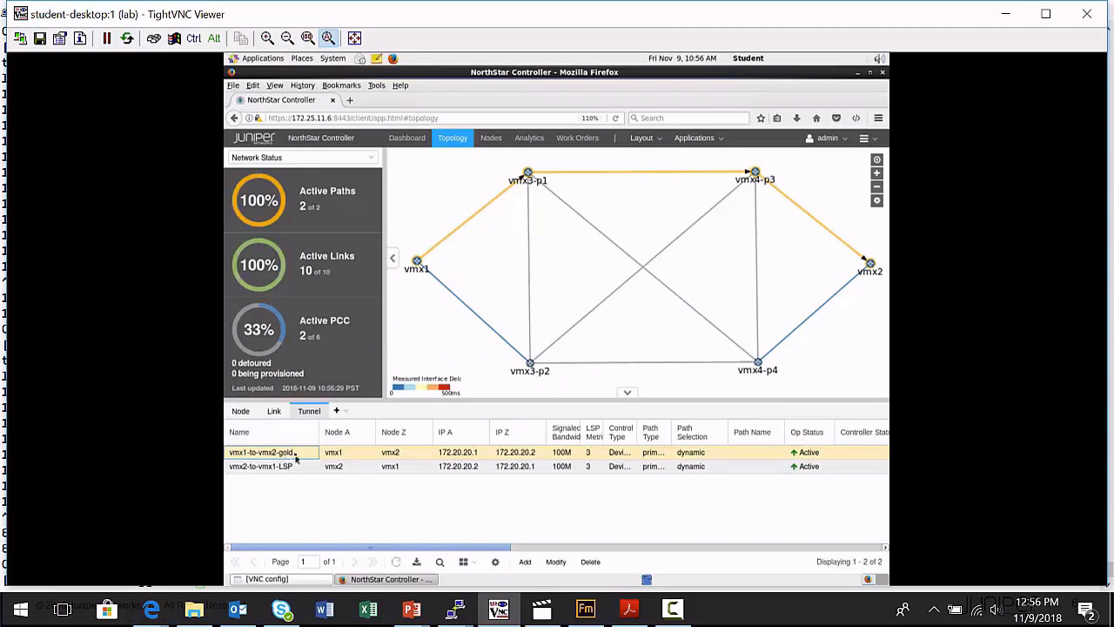
{"action": "right_click", "coordinate": [296, 461]}
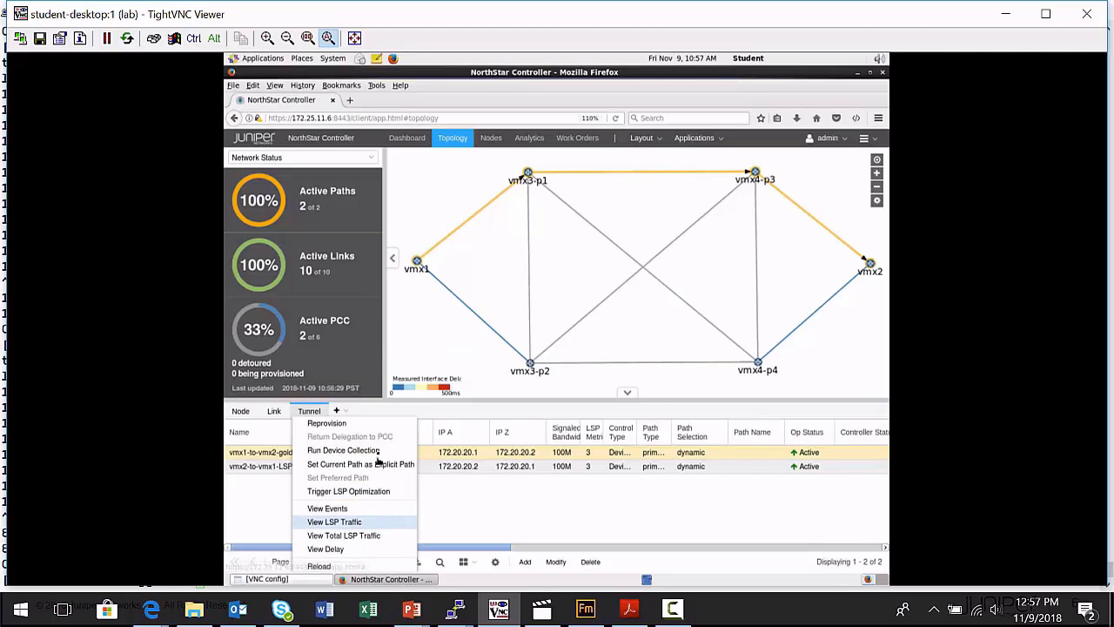
{"action": "left_click", "coordinate": [376, 523]}
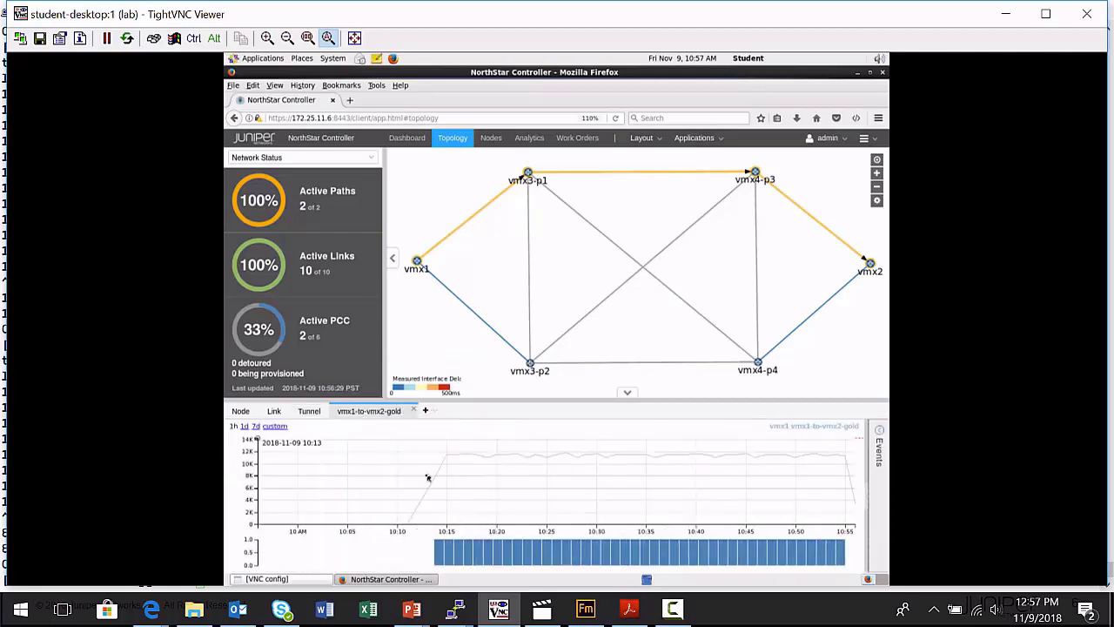
Display the interface traffic chart for the link between vmx1 and vmx3-p1.
{"action": "mouse_move", "coordinate": [444, 486]}
{"action": "right_click", "coordinate": [468, 221]}
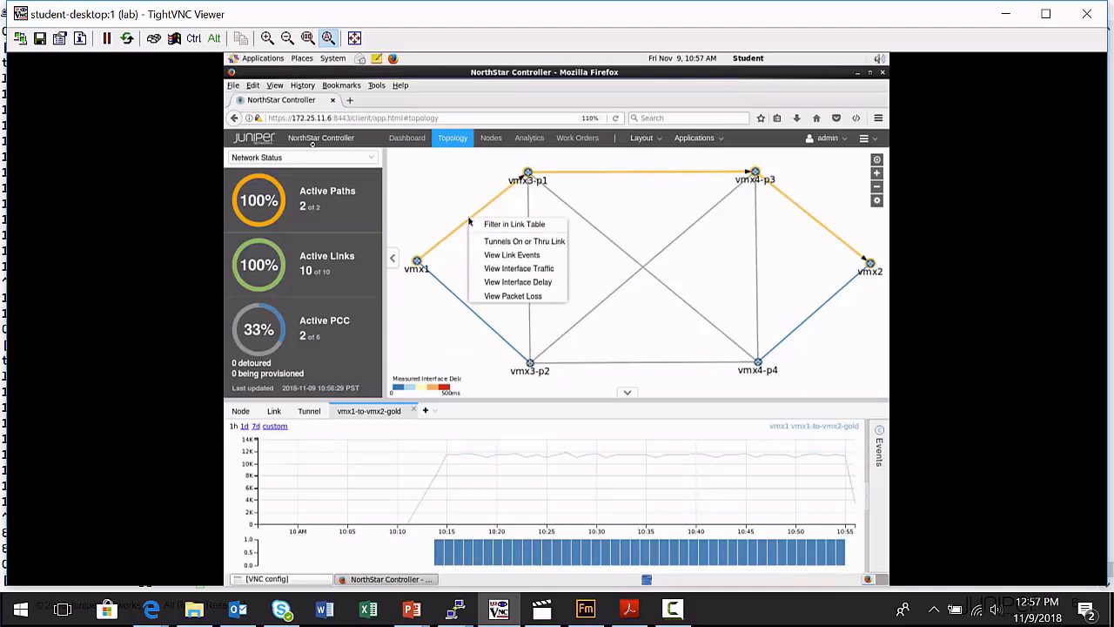
{"action": "left_click", "coordinate": [555, 269]}
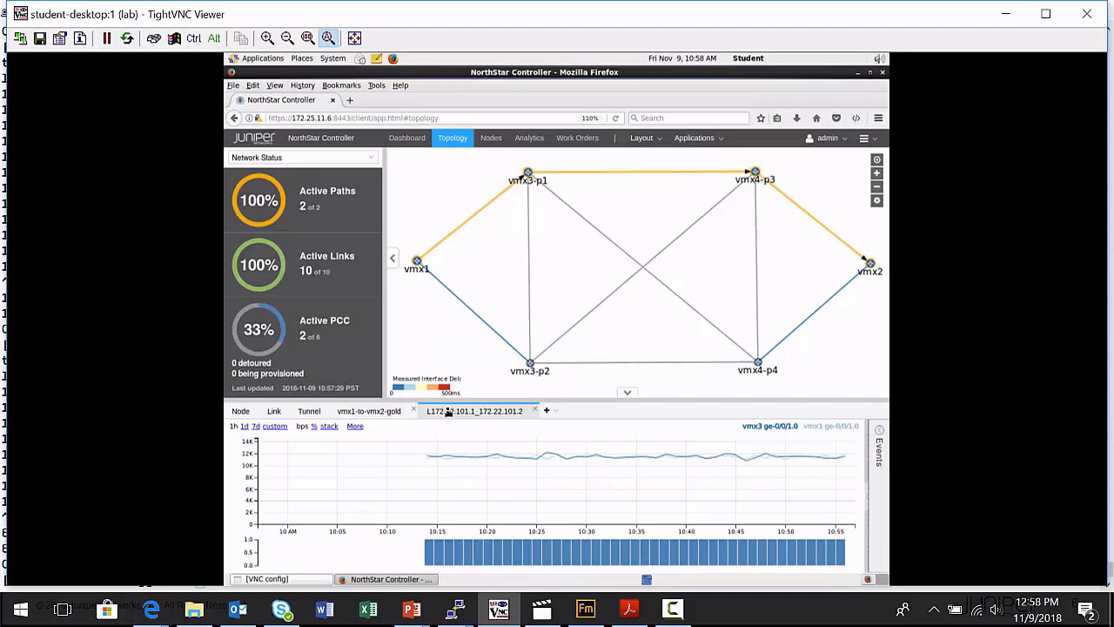
Try enabling LSP rerouting in the Analytics settings with thresholds of 35% link utilization and 44% packet loss plus link delay increase, returning to the topology unsaved.
{"action": "left_click", "coordinate": [873, 139]}
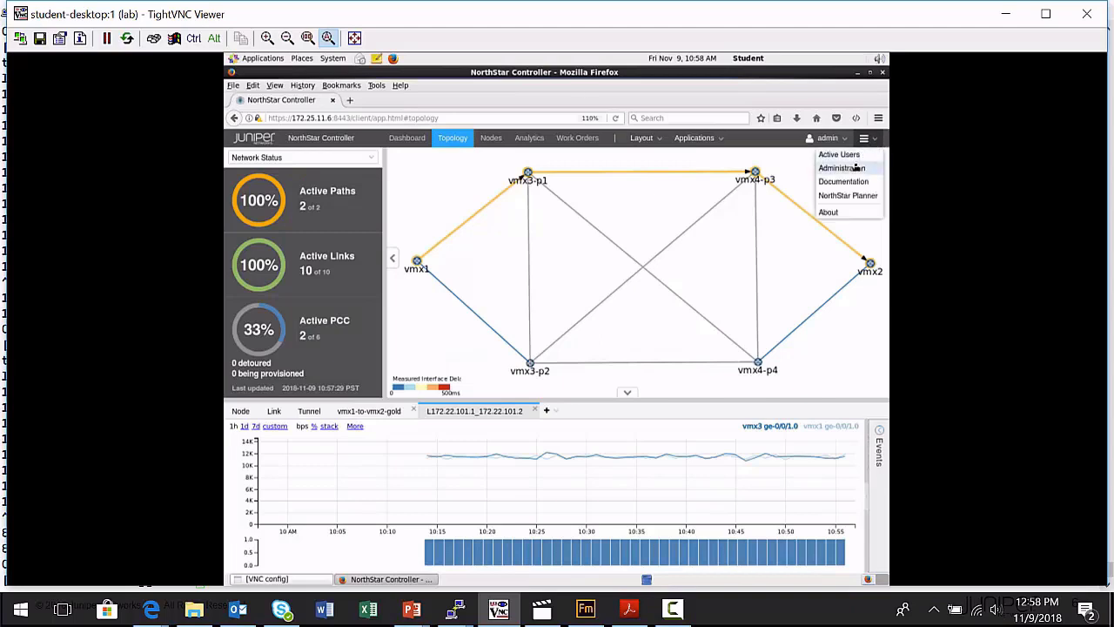
{"action": "left_click", "coordinate": [855, 167]}
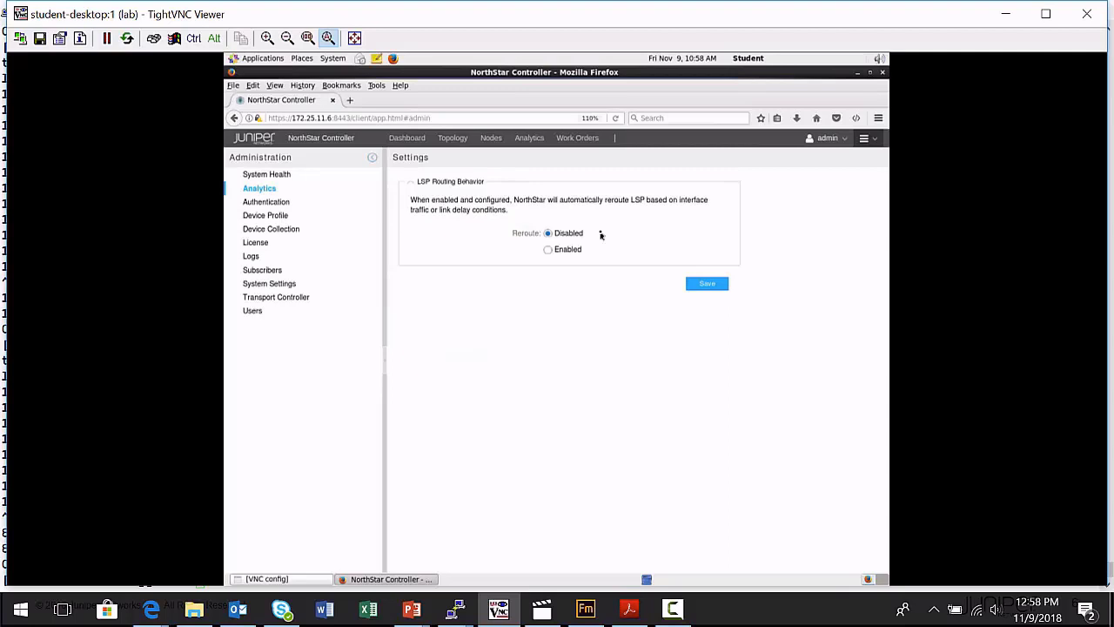
{"action": "left_click", "coordinate": [556, 251]}
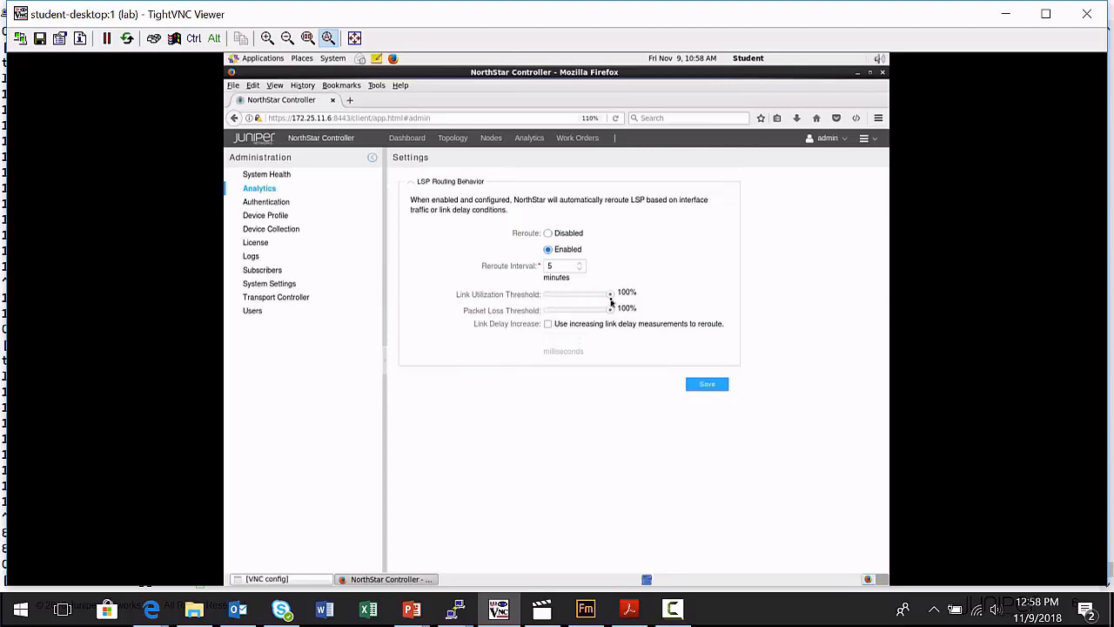
{"action": "left_click_drag", "start_coordinate": [612, 302], "coordinate": [570, 300]}
{"action": "left_click_drag", "start_coordinate": [611, 313], "coordinate": [576, 318]}
{"action": "left_click", "coordinate": [547, 324]}
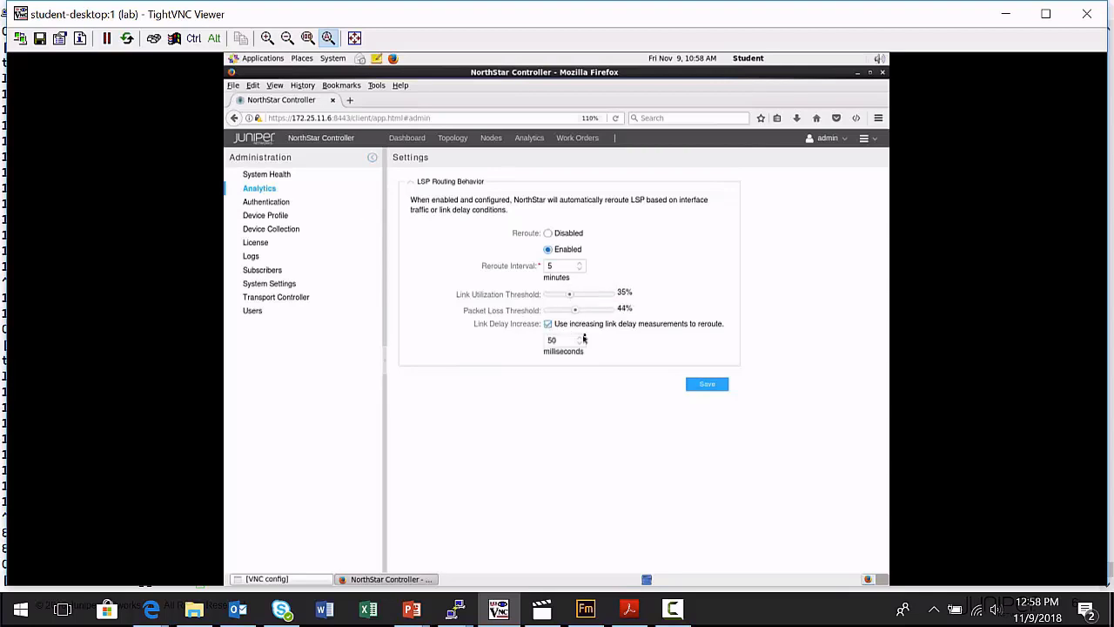
{"action": "left_click", "coordinate": [452, 137]}
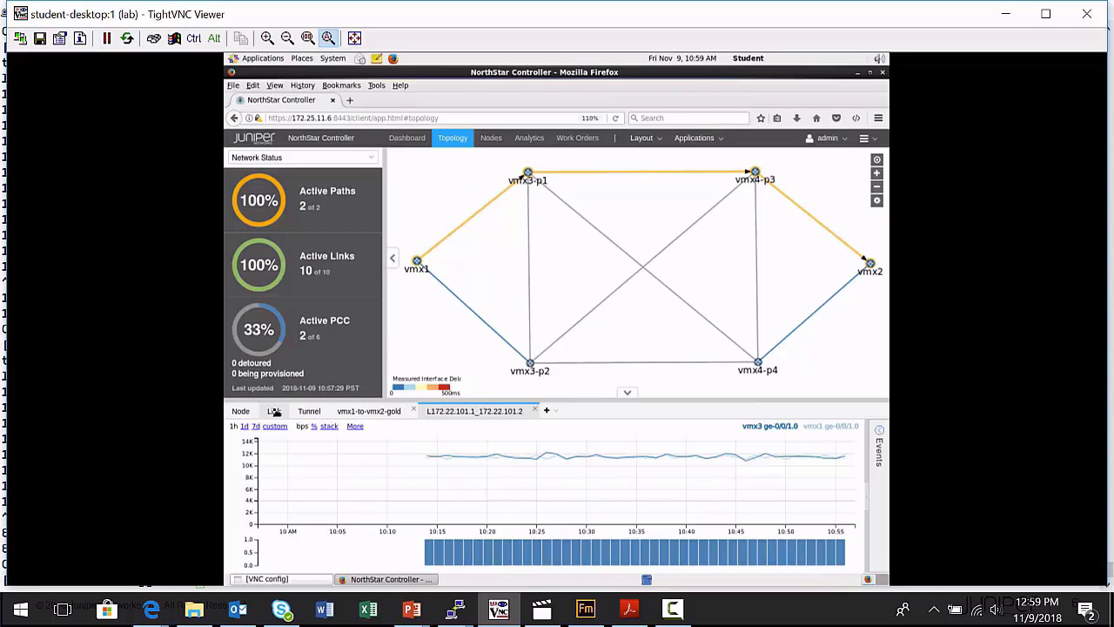
Examine the per-direction analytics threshold fields of the vmx1 to vmx3-p2 link, and close its properties without changes.
{"action": "left_click", "coordinate": [273, 412]}
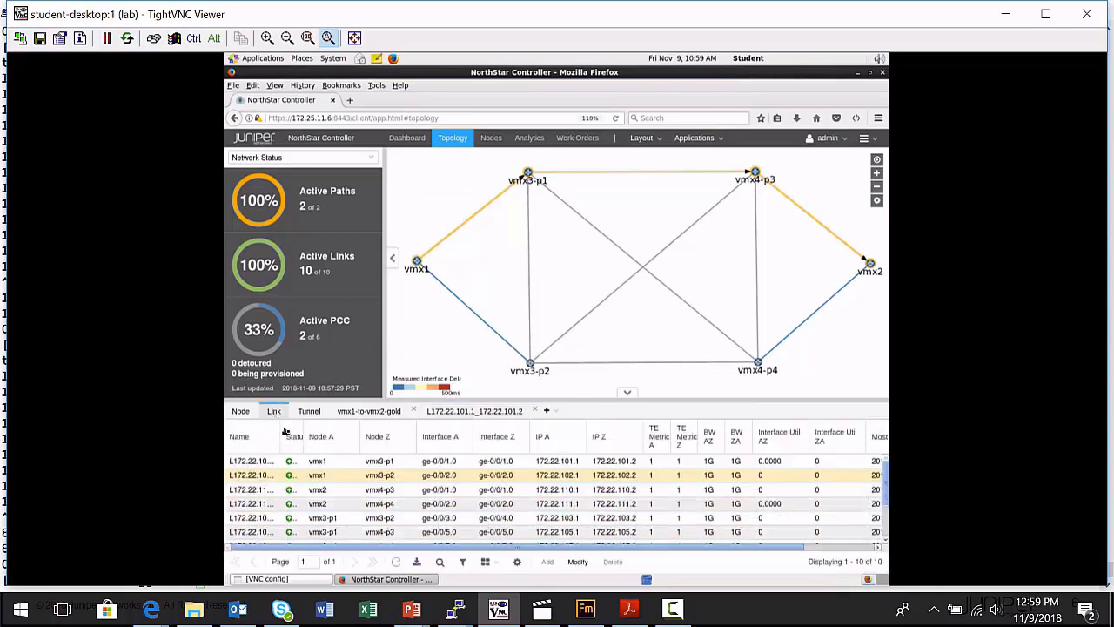
{"action": "left_click", "coordinate": [428, 481]}
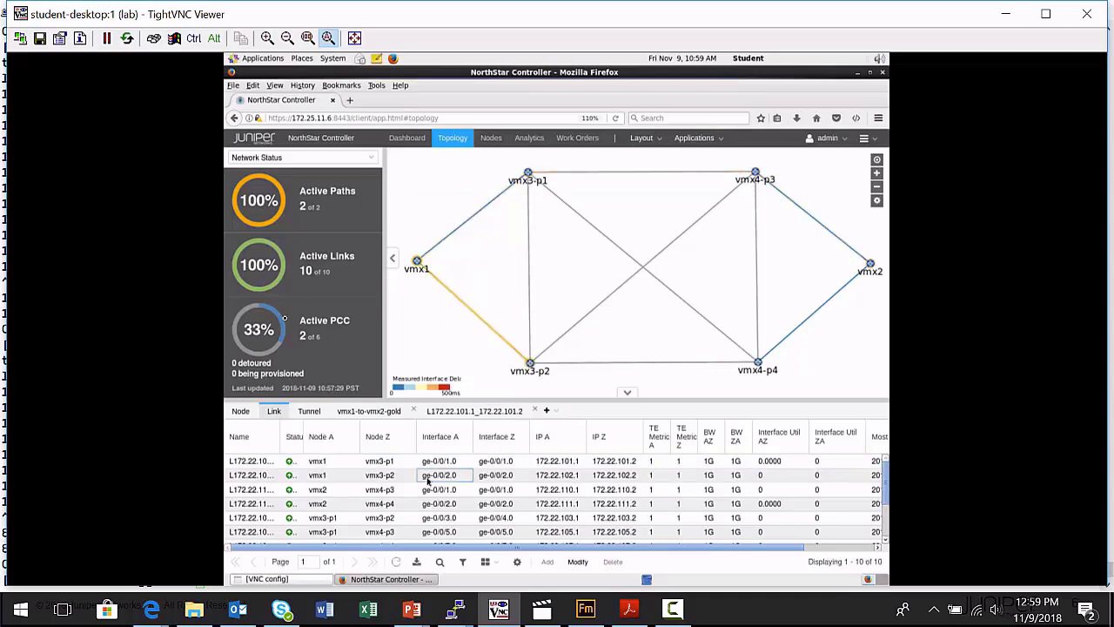
{"action": "right_click", "coordinate": [427, 479]}
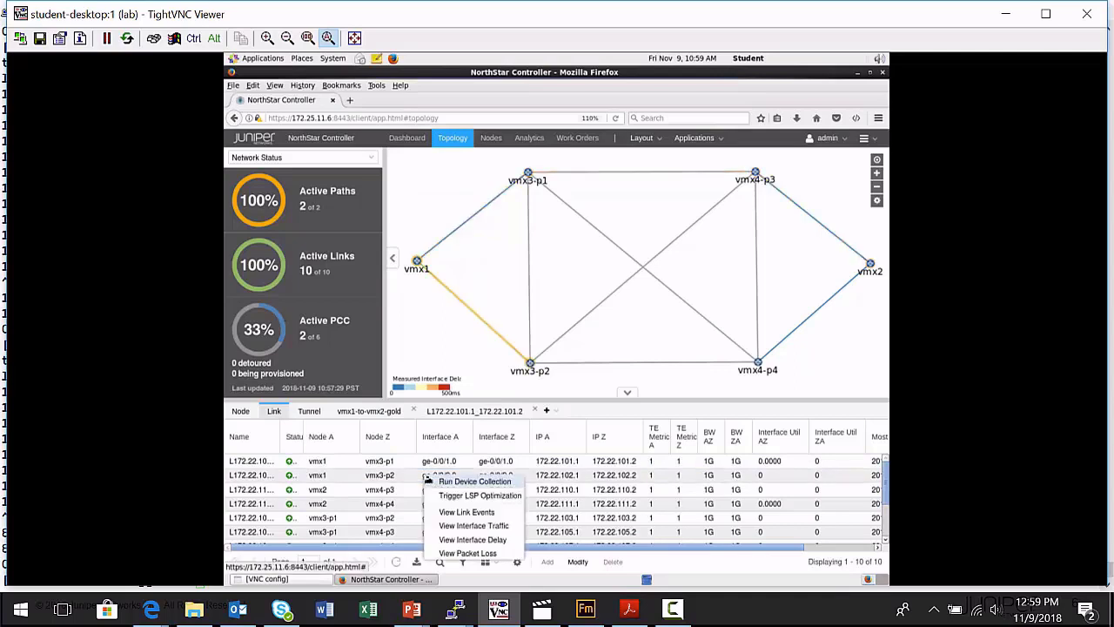
{"action": "left_click", "coordinate": [402, 479]}
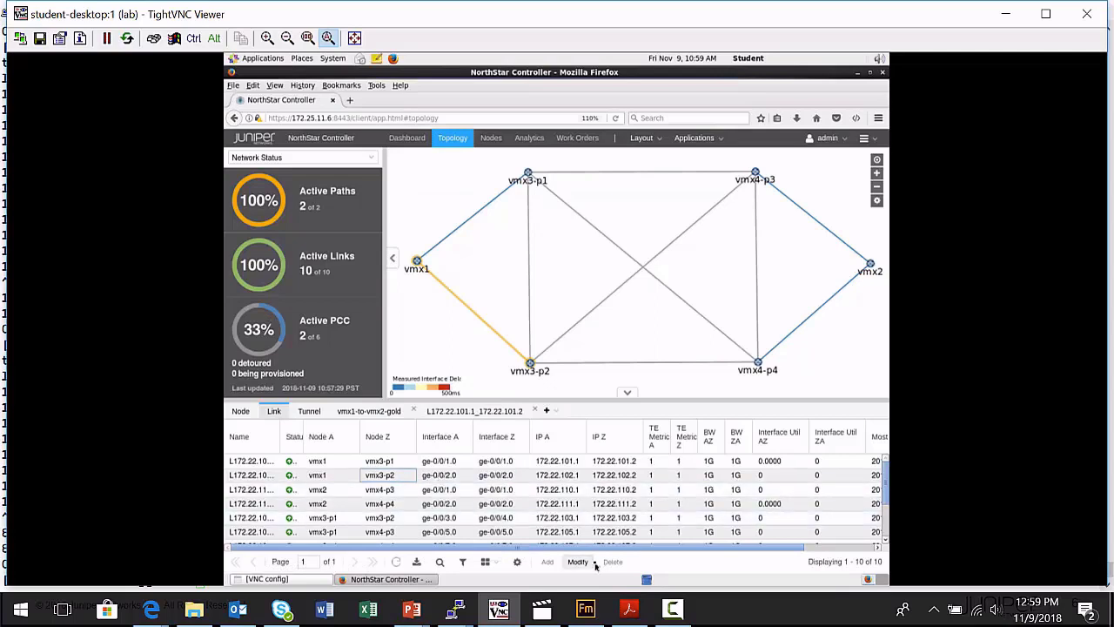
{"action": "left_click", "coordinate": [346, 477]}
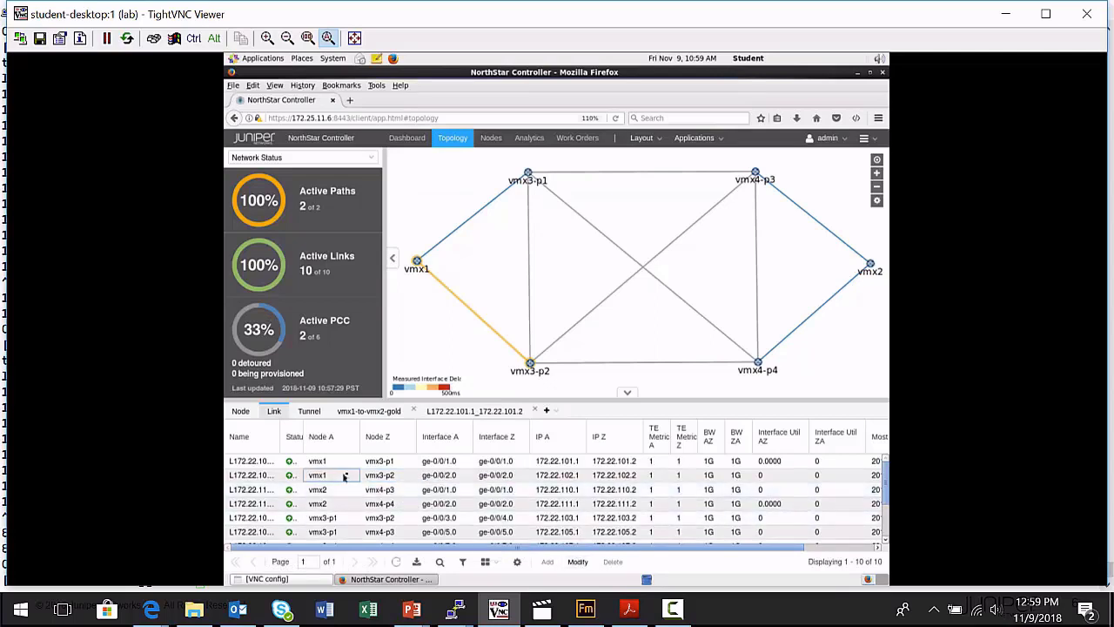
{"action": "left_click", "coordinate": [250, 477]}
{"action": "left_click", "coordinate": [578, 562]}
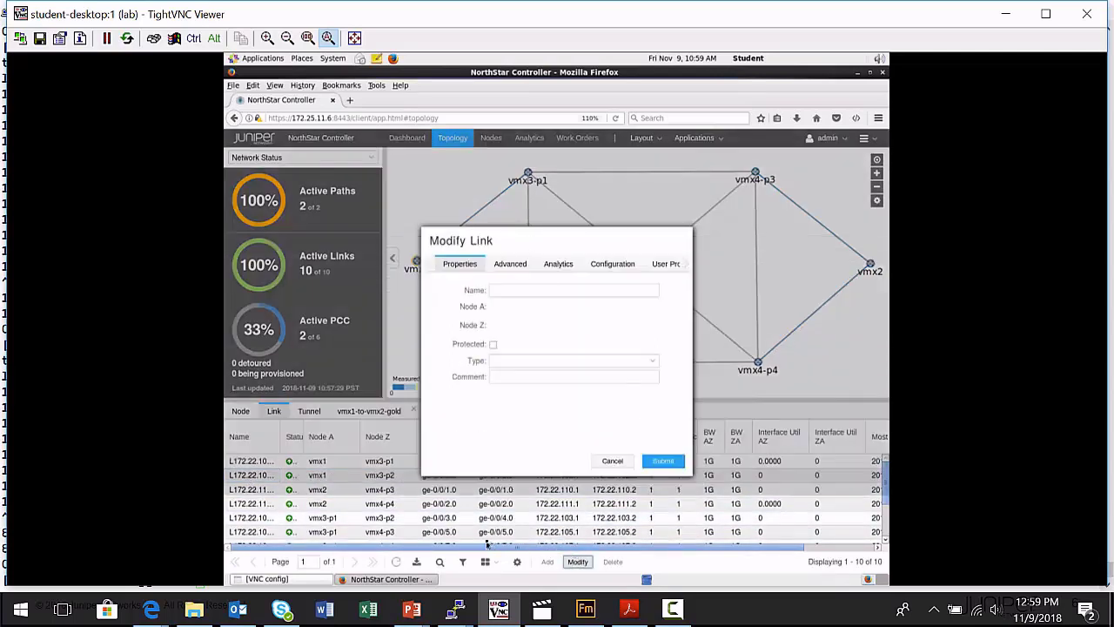
{"action": "left_click", "coordinate": [566, 264]}
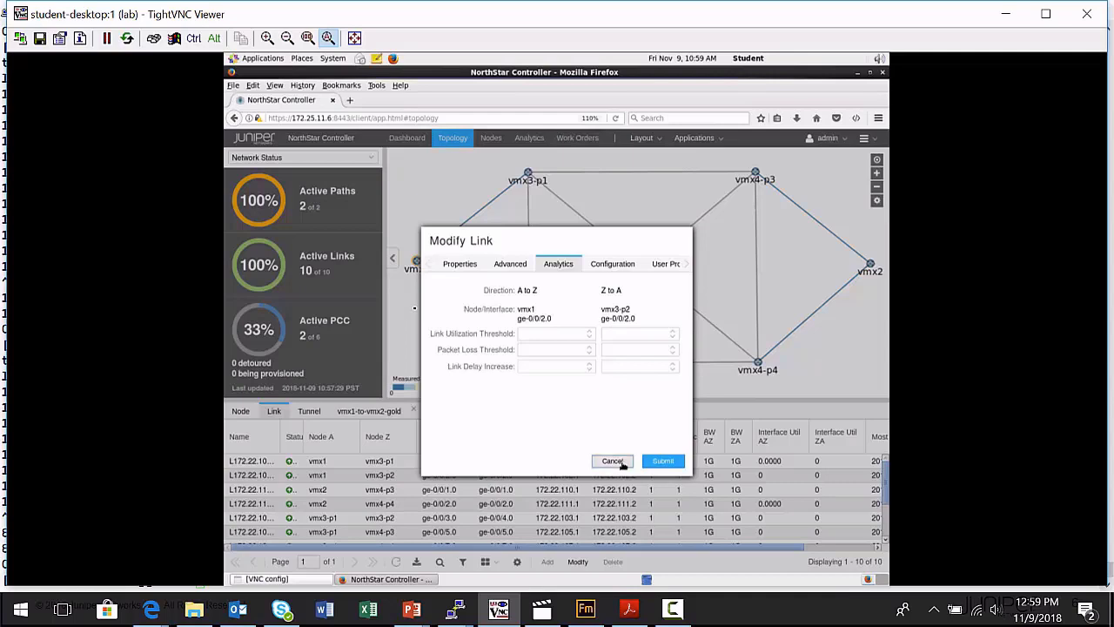
{"action": "left_click", "coordinate": [620, 462]}
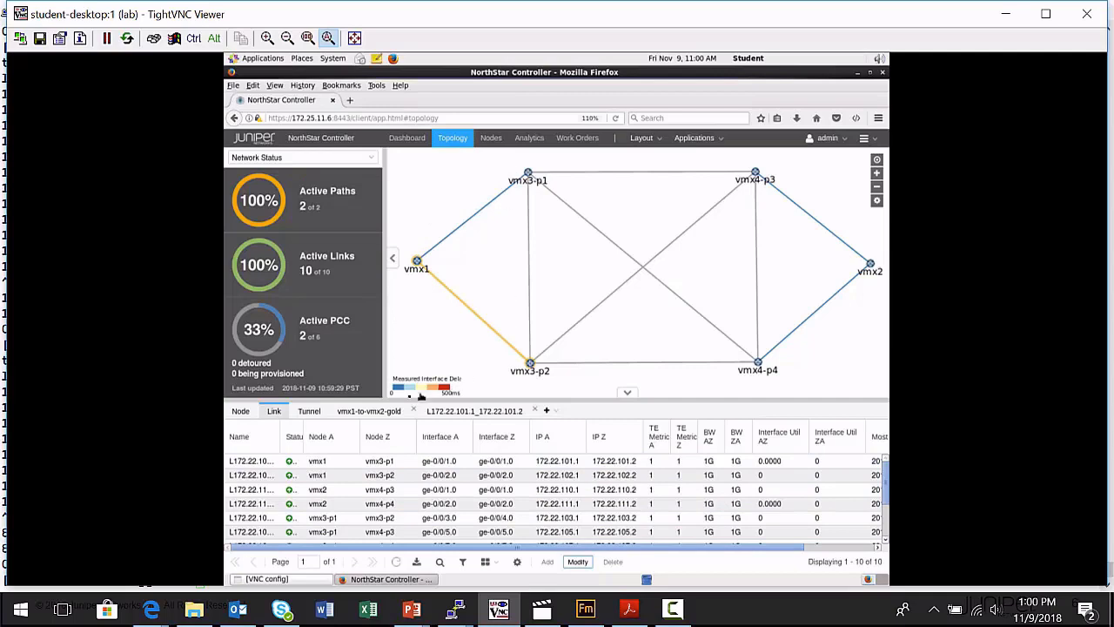
Review the traffic charts of the vmx1-to-vmx2-gold tunnel and of the vmx1 to vmx3-p1 link again.
{"action": "left_click", "coordinate": [383, 412]}
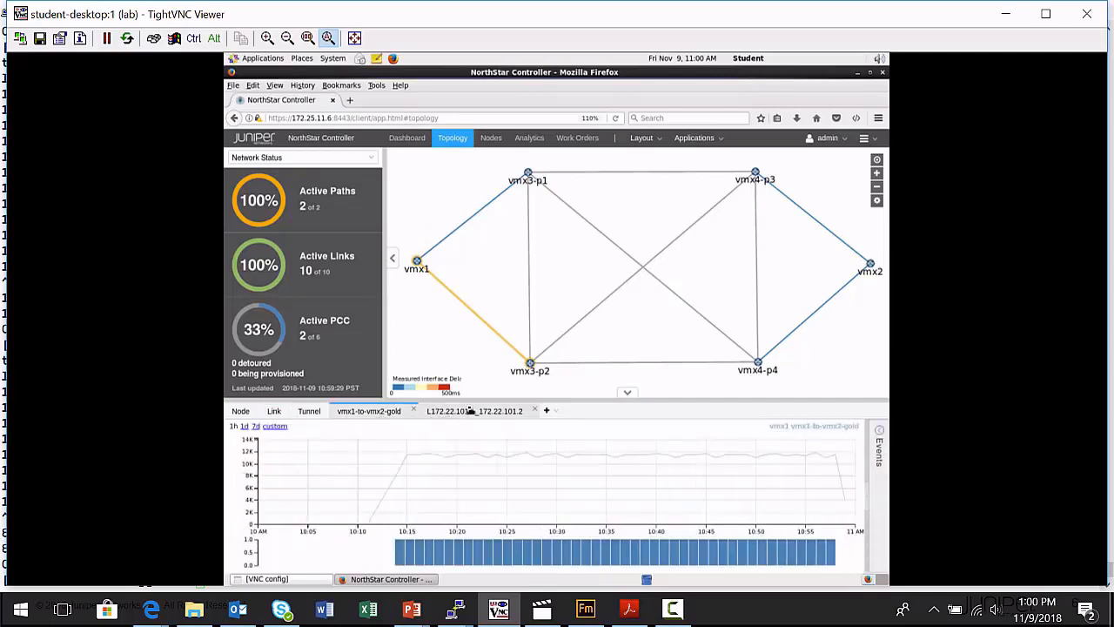
{"action": "left_click", "coordinate": [470, 410]}
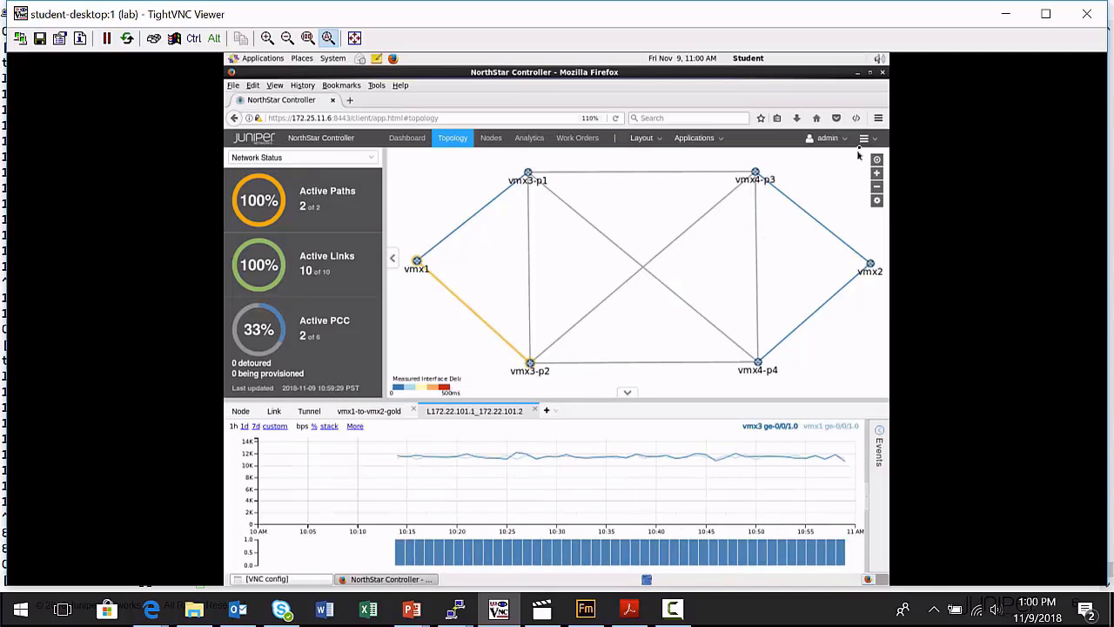
Show the top node traffic ranking, check its available time periods without changing them, and close the ranking.
{"action": "left_click", "coordinate": [689, 139]}
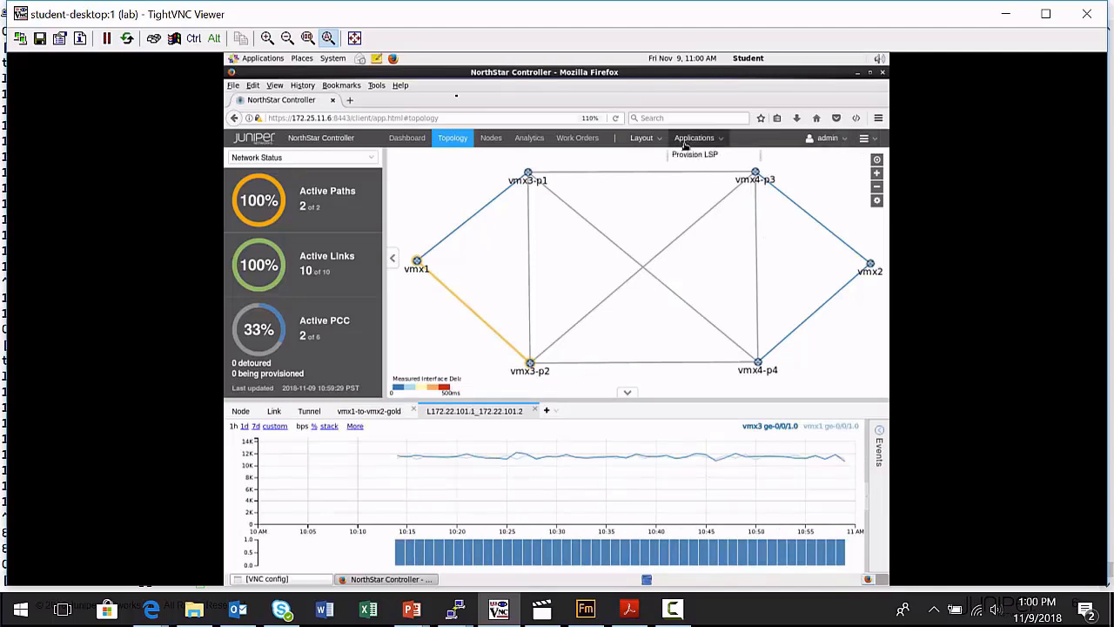
{"action": "mouse_move", "coordinate": [692, 267]}
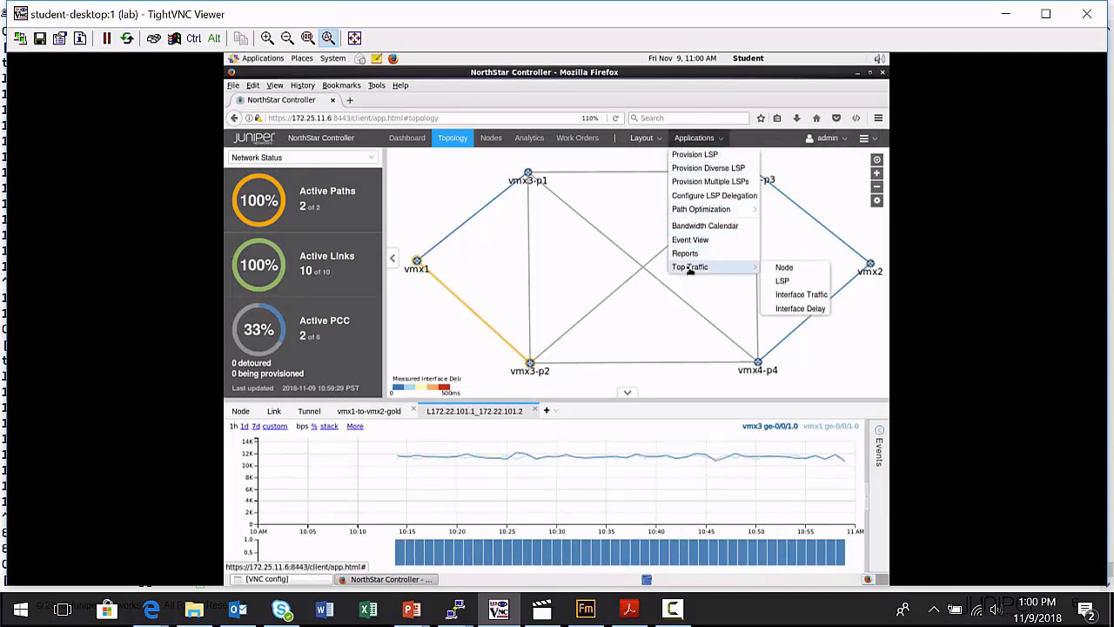
{"action": "left_click", "coordinate": [781, 271]}
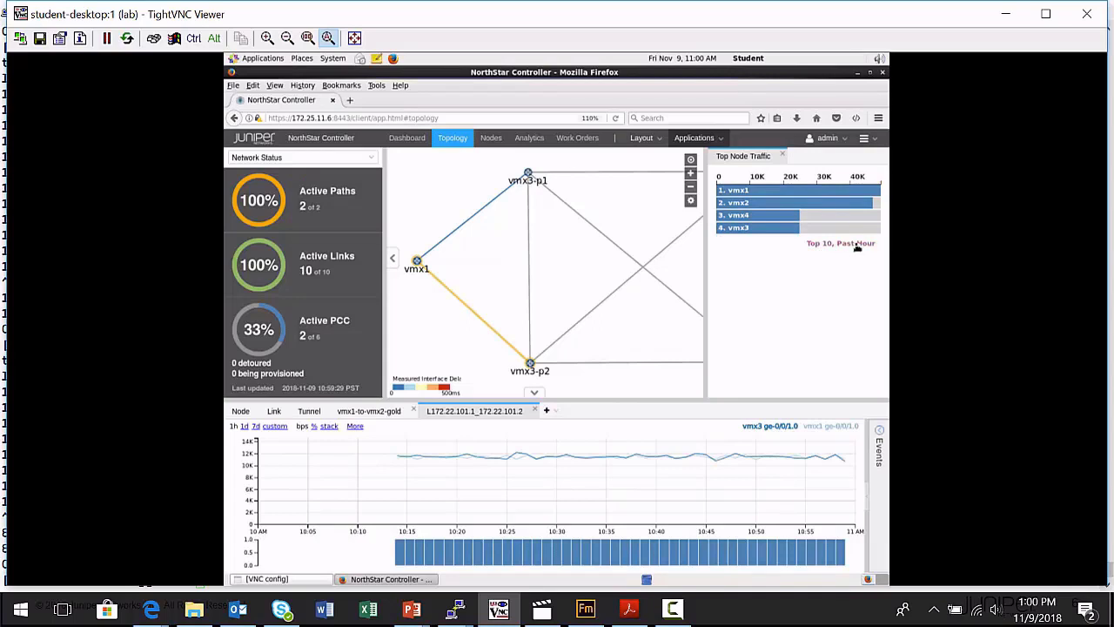
{"action": "left_click", "coordinate": [857, 247]}
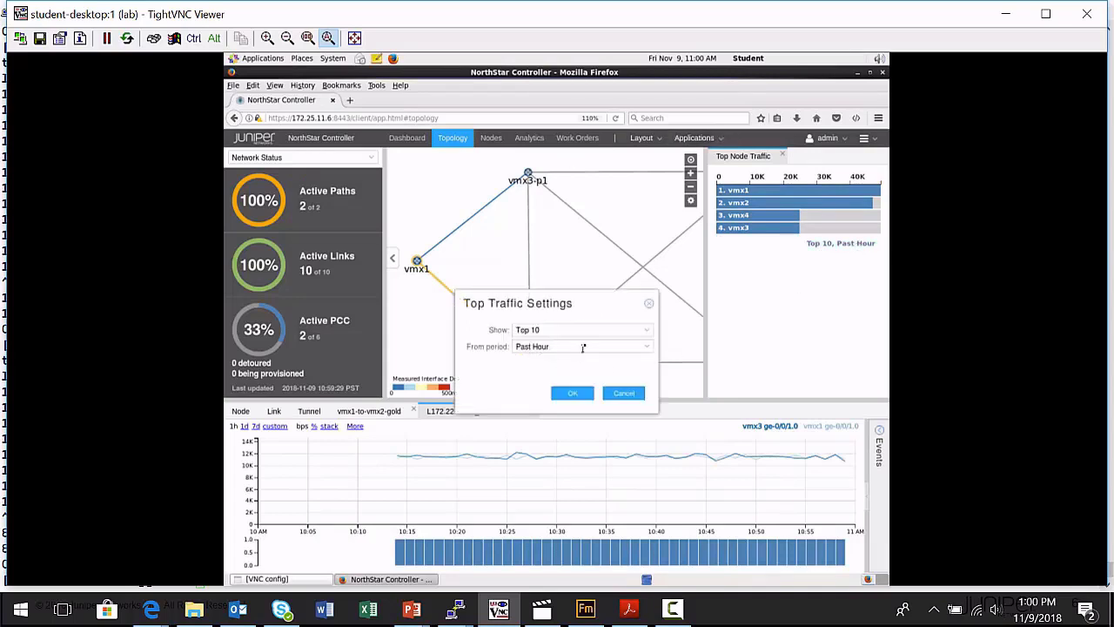
{"action": "left_click", "coordinate": [648, 348]}
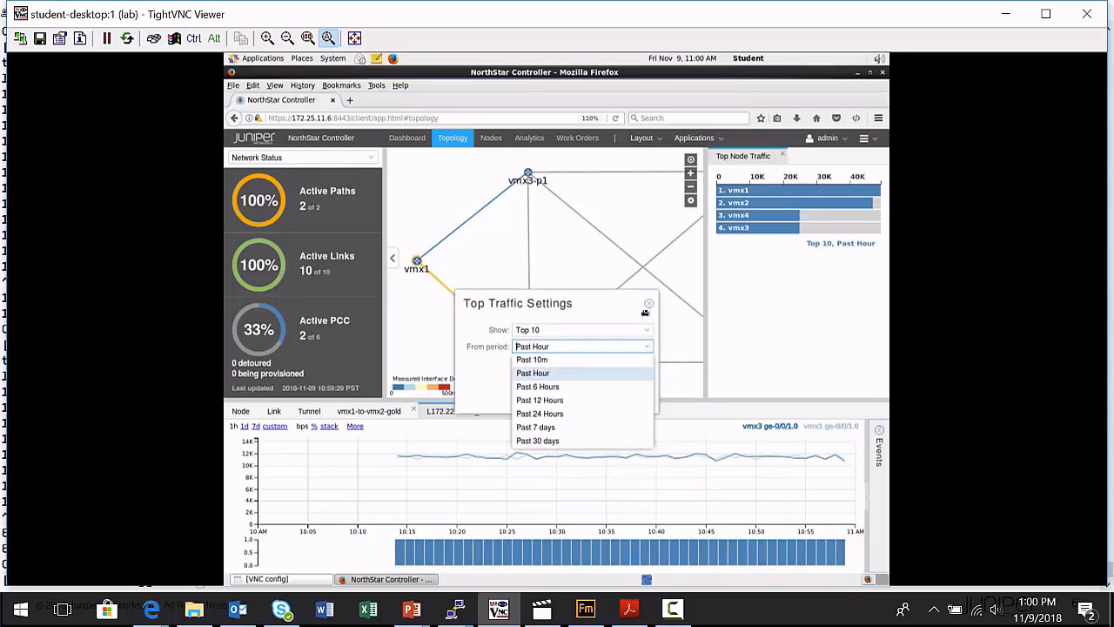
{"action": "left_click", "coordinate": [649, 305]}
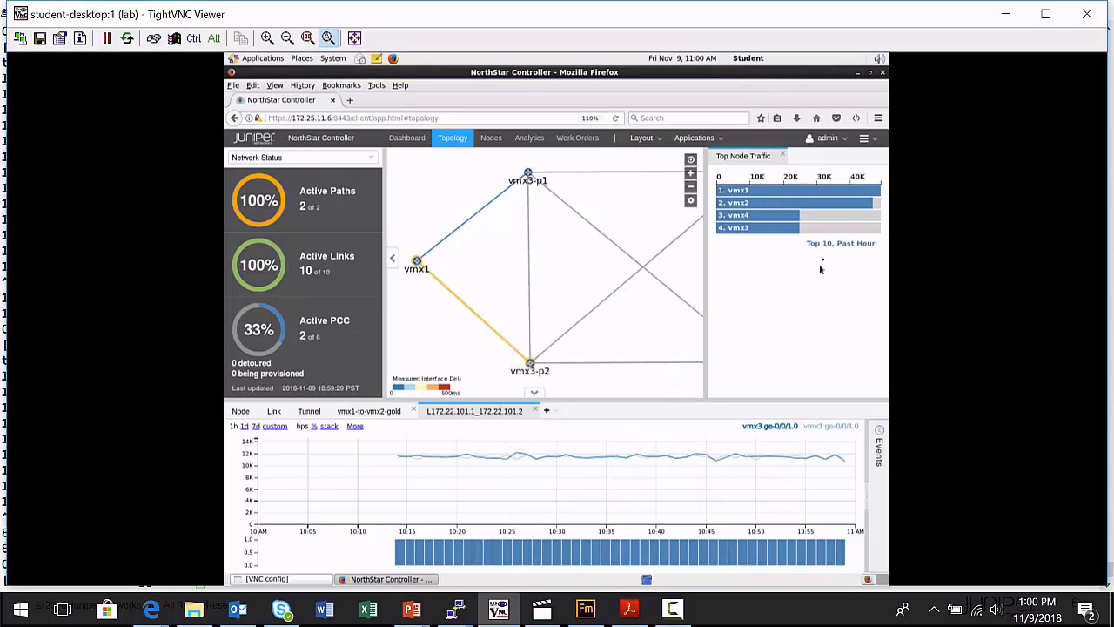
{"action": "left_click", "coordinate": [783, 156]}
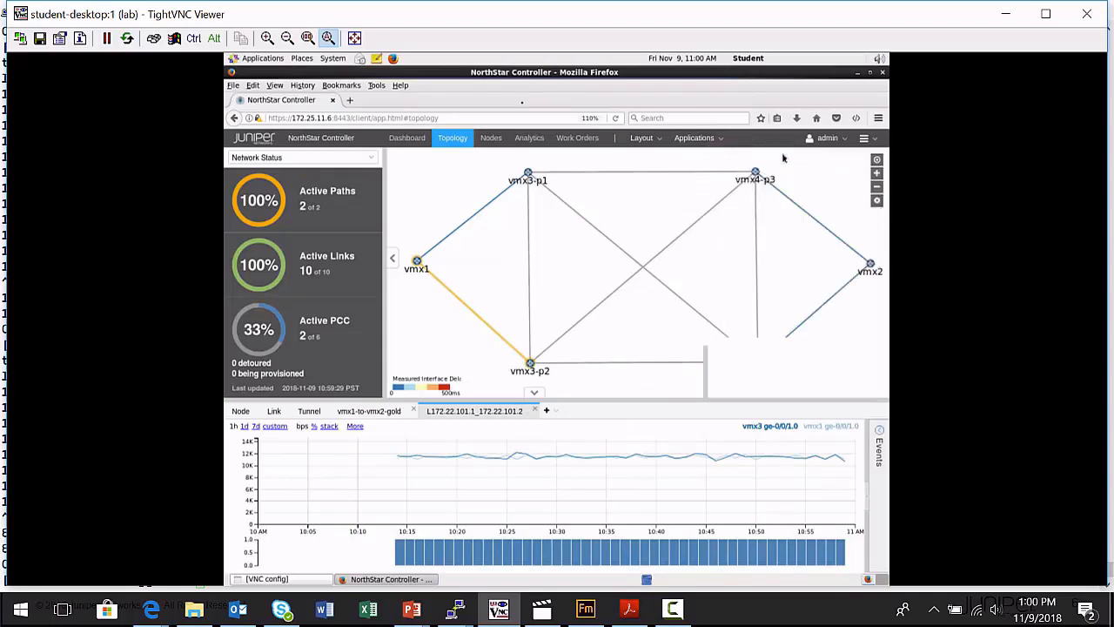
Show the top interface delay ranking, review it, and close the ranking.
{"action": "left_click", "coordinate": [696, 141]}
{"action": "mouse_move", "coordinate": [716, 267]}
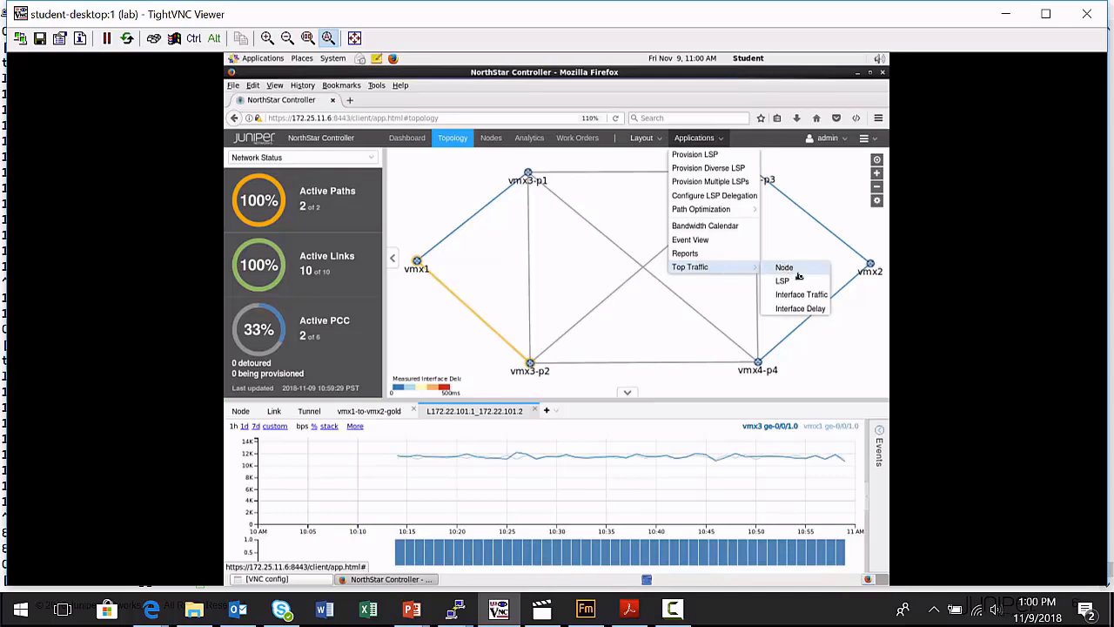
{"action": "left_click", "coordinate": [800, 308]}
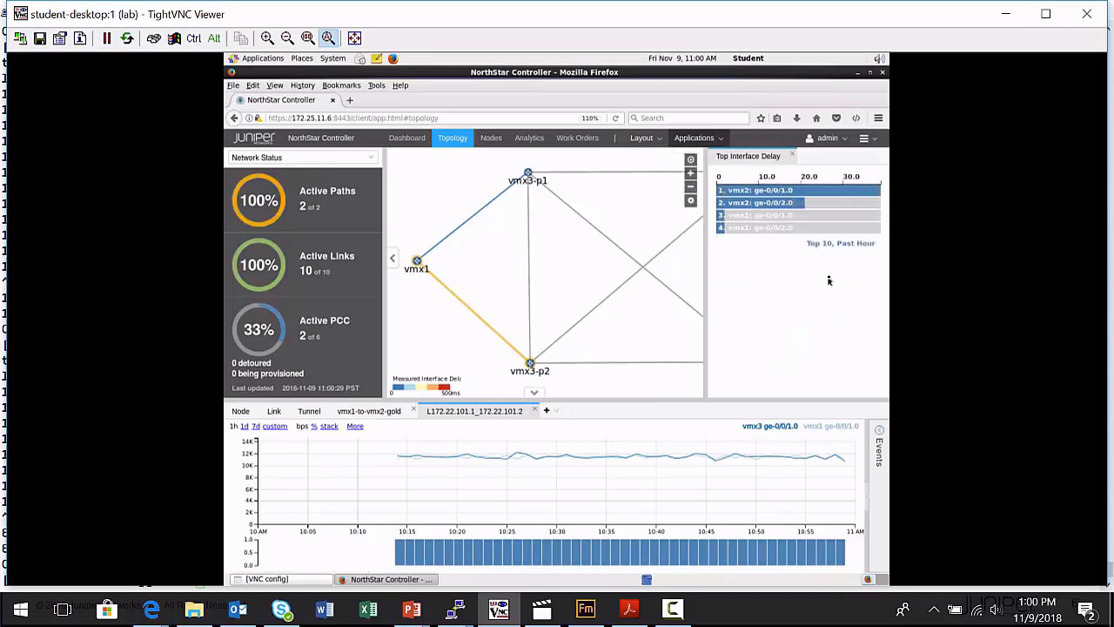
{"action": "left_click", "coordinate": [792, 155]}
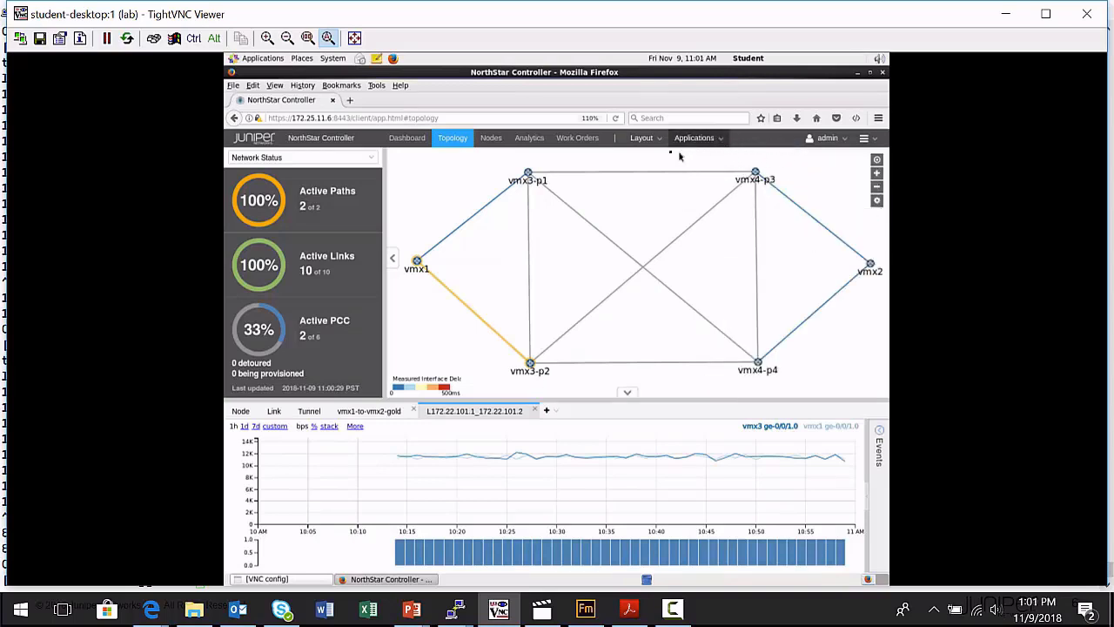
Review the Analytics view's link list and the LSP traffic and delay charts for the vmx2-to-vmx1-LSP tunnel.
{"action": "left_click", "coordinate": [530, 138]}
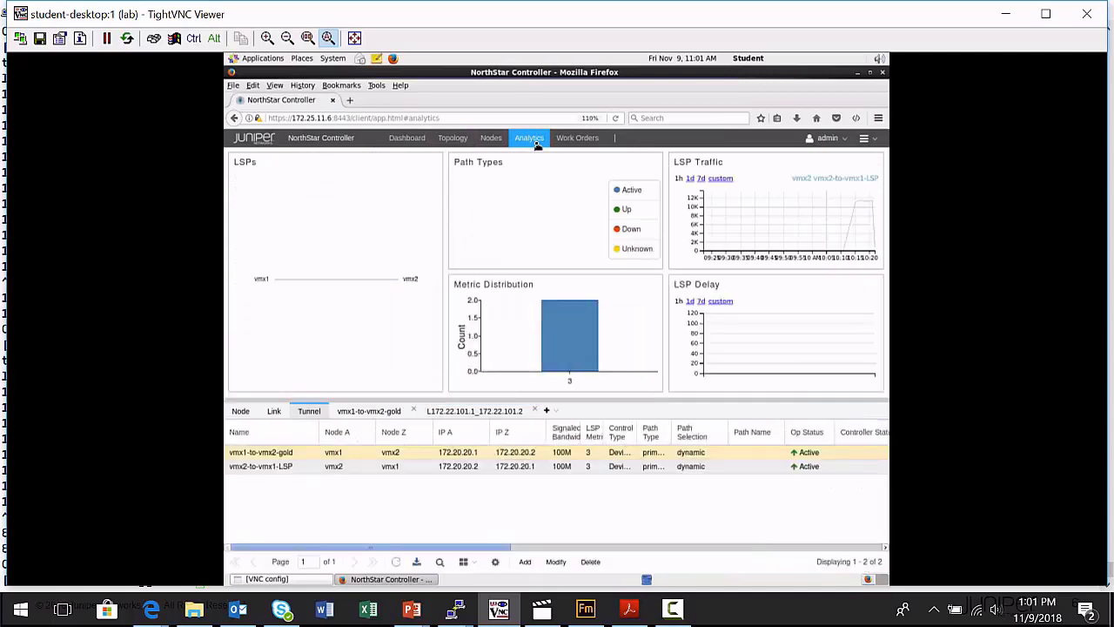
{"action": "left_click", "coordinate": [274, 412]}
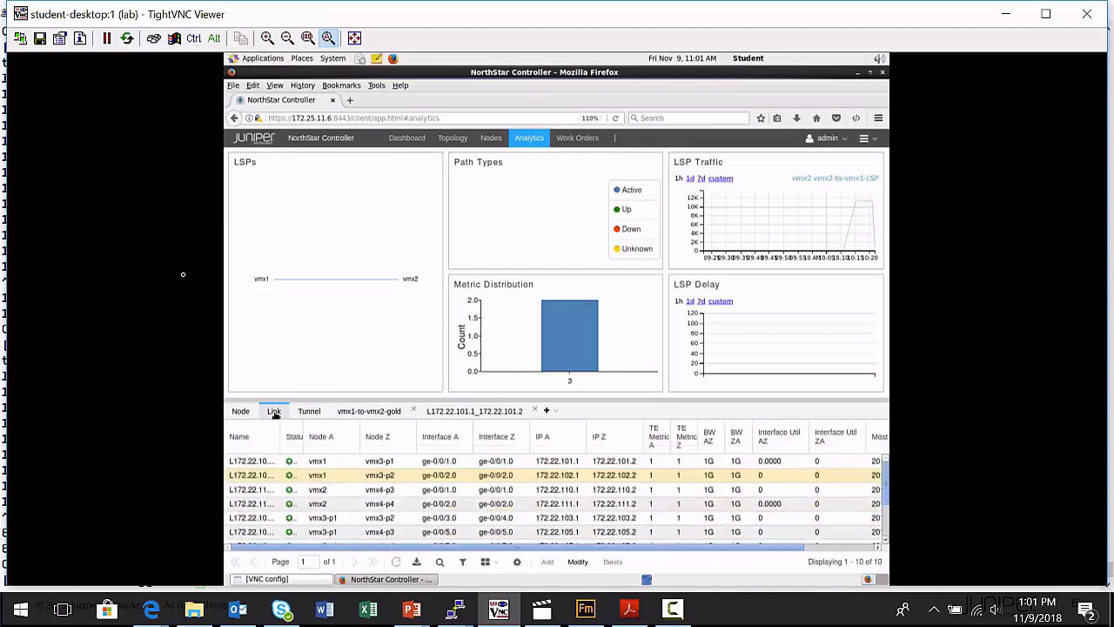
{"action": "left_click", "coordinate": [324, 515]}
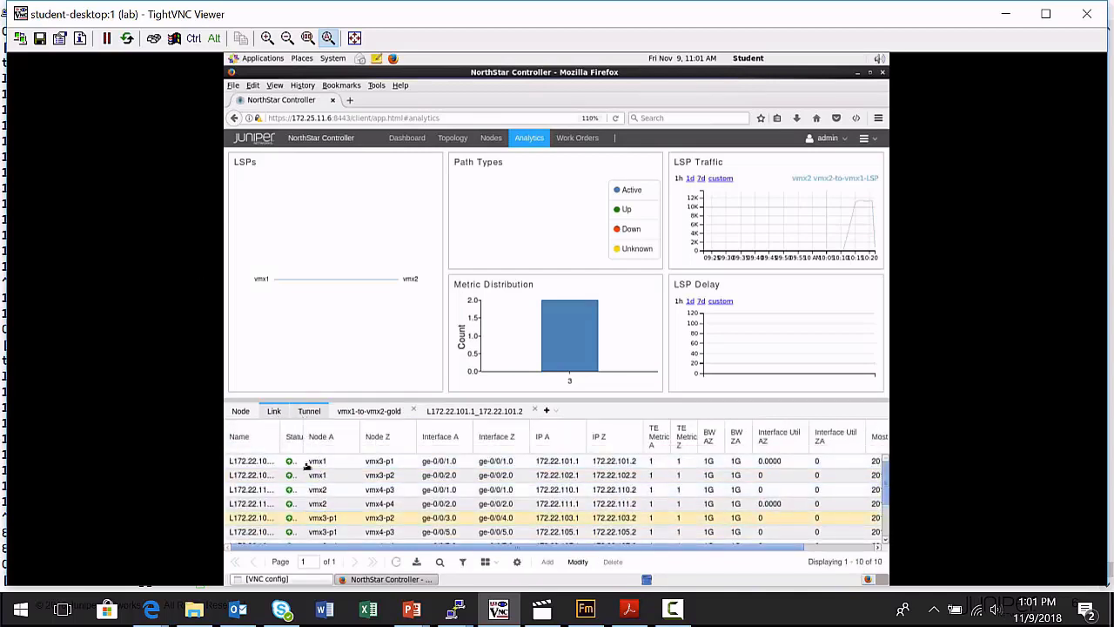
{"action": "left_click", "coordinate": [305, 412]}
{"action": "left_click", "coordinate": [305, 468]}
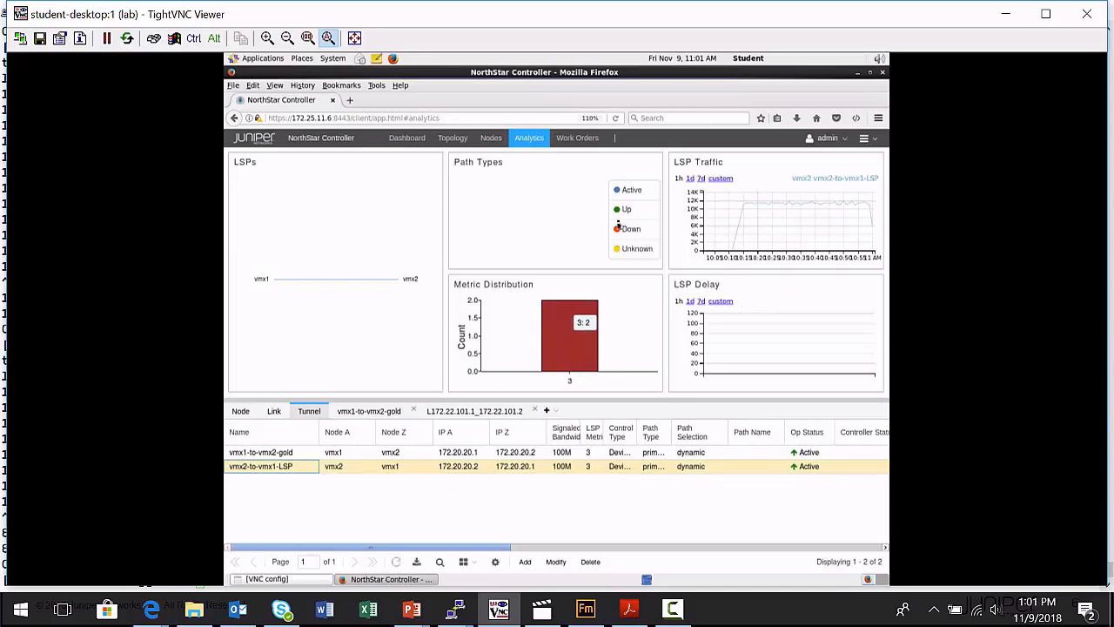
Examine the vmx1 node's details, including the traffic sparklines of its tunnel and of its interfaces.
{"action": "left_click", "coordinate": [488, 141]}
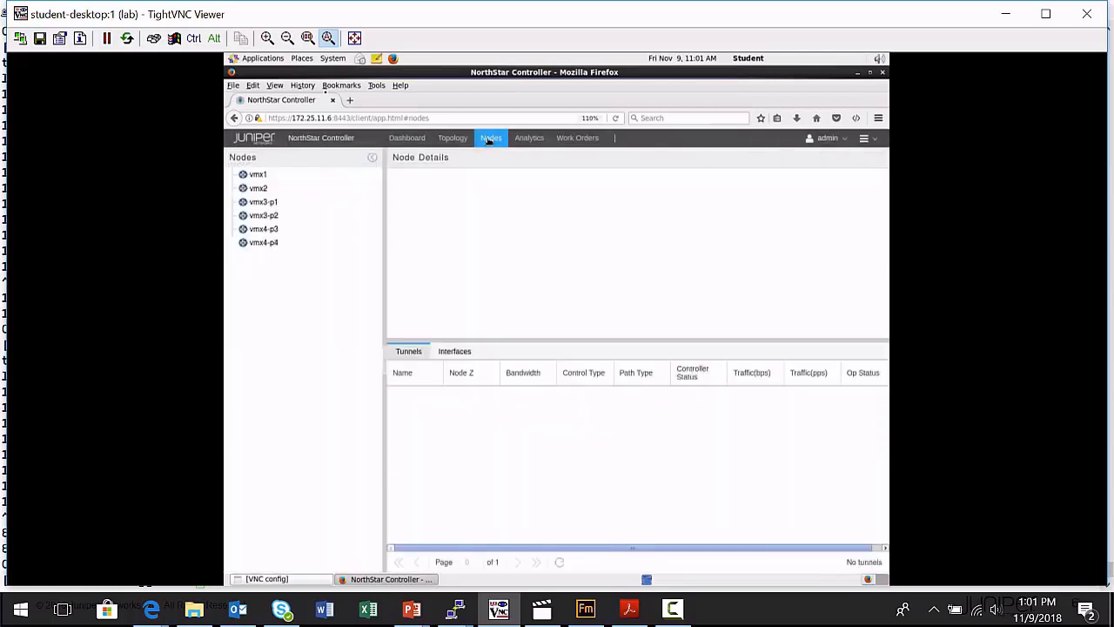
{"action": "left_click", "coordinate": [265, 201]}
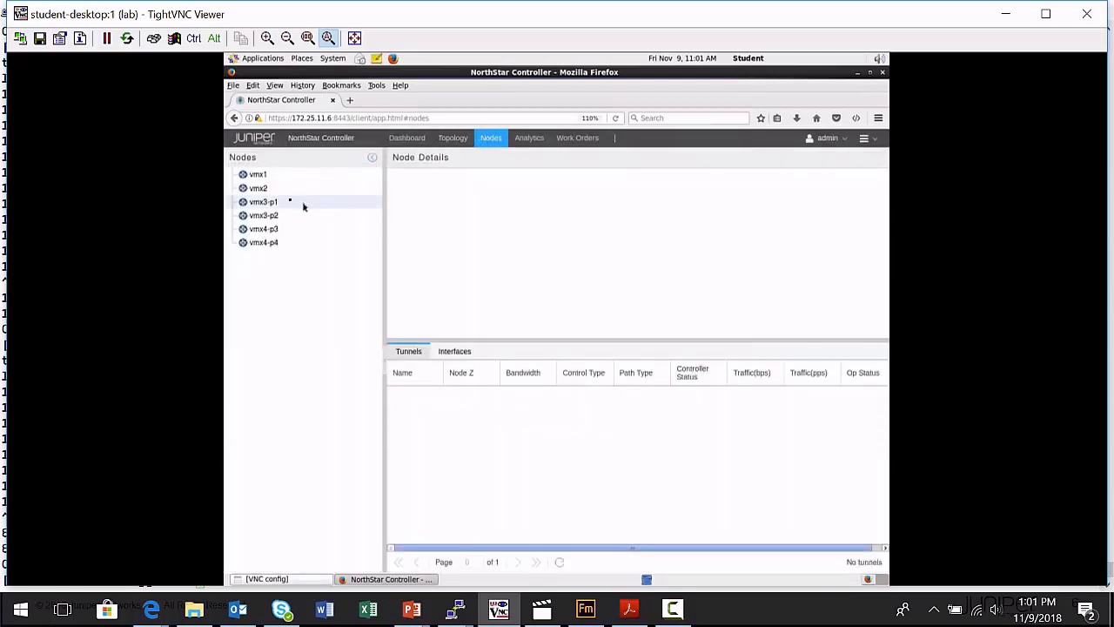
{"action": "left_click", "coordinate": [253, 178]}
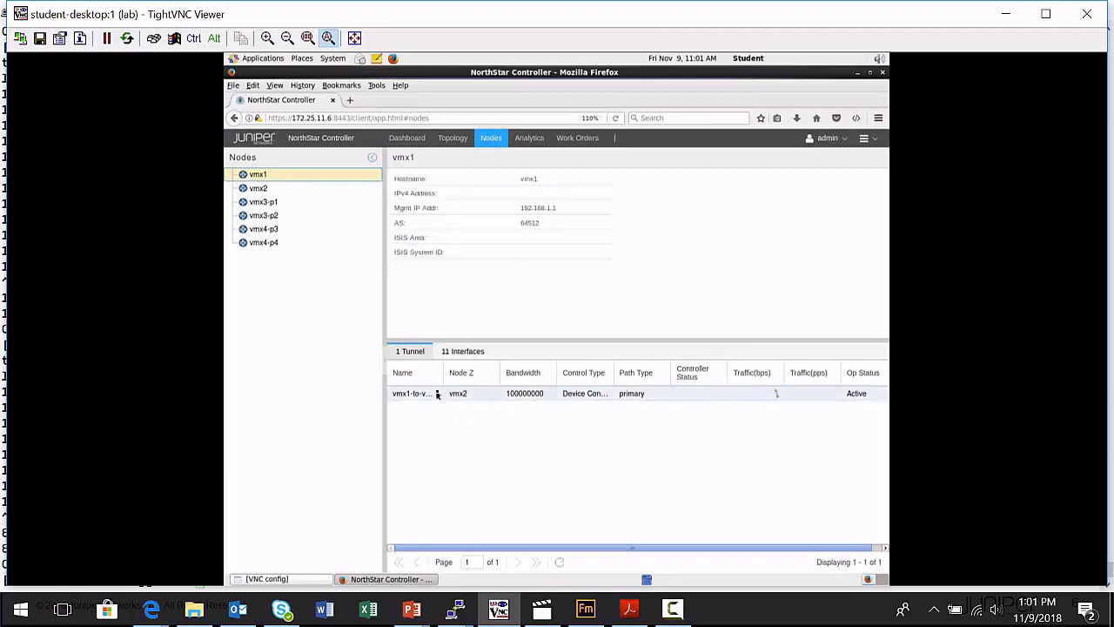
{"action": "left_click", "coordinate": [438, 394]}
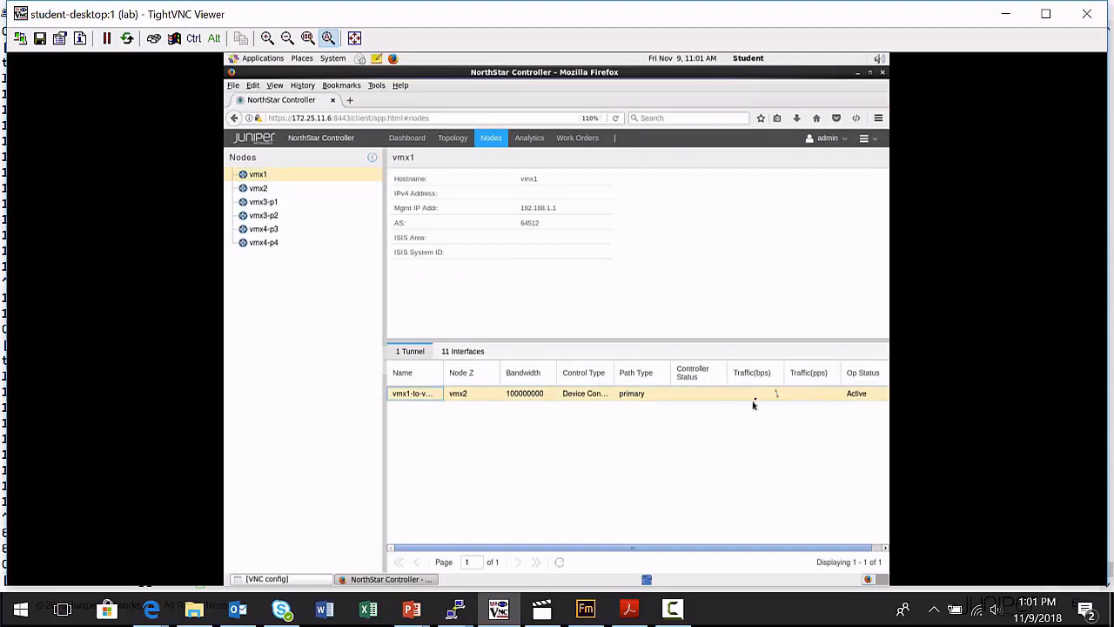
{"action": "mouse_move", "coordinate": [787, 396]}
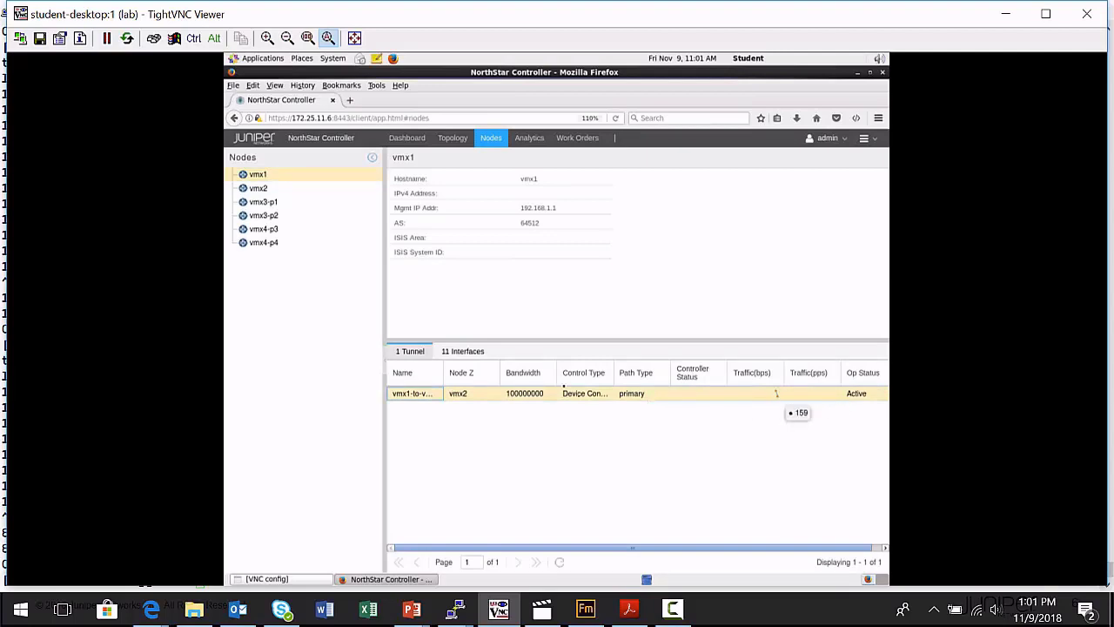
{"action": "left_click", "coordinate": [467, 353]}
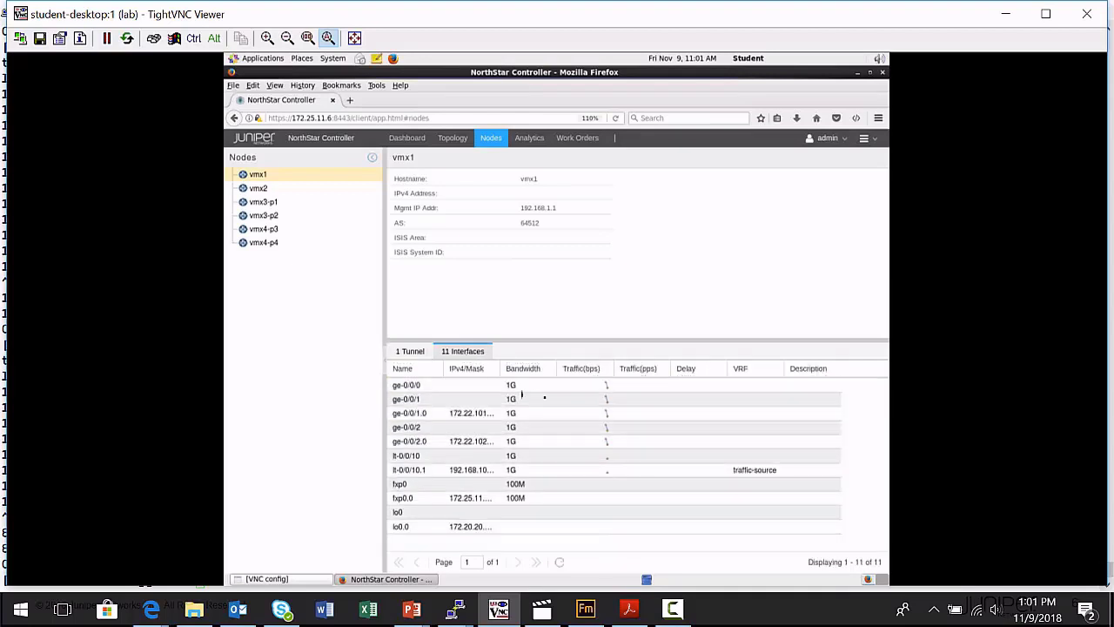
{"action": "mouse_move", "coordinate": [608, 407]}
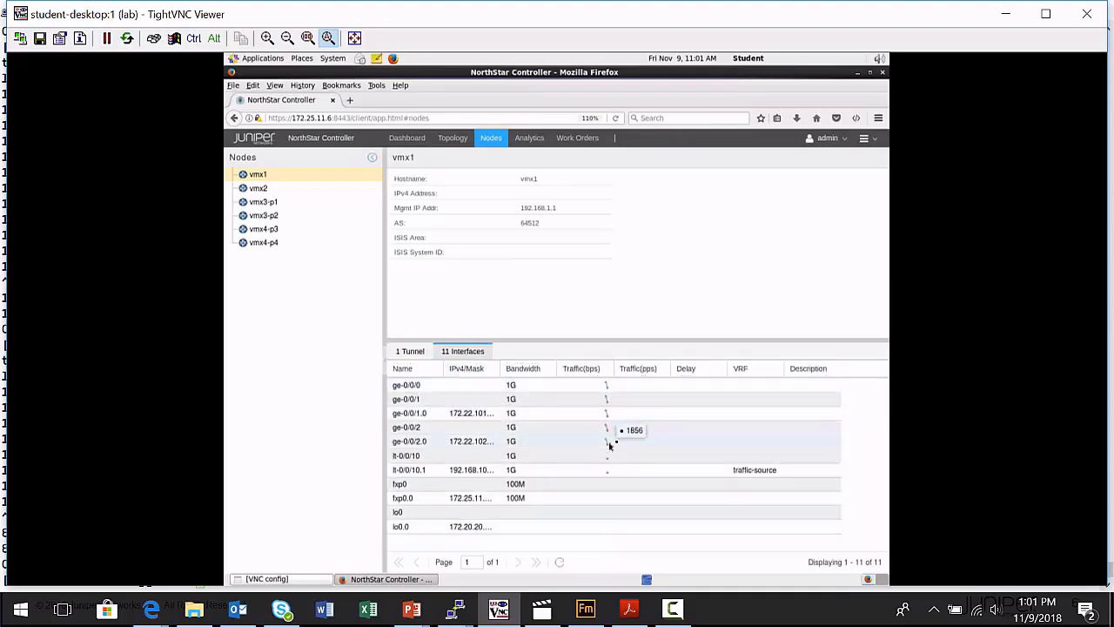